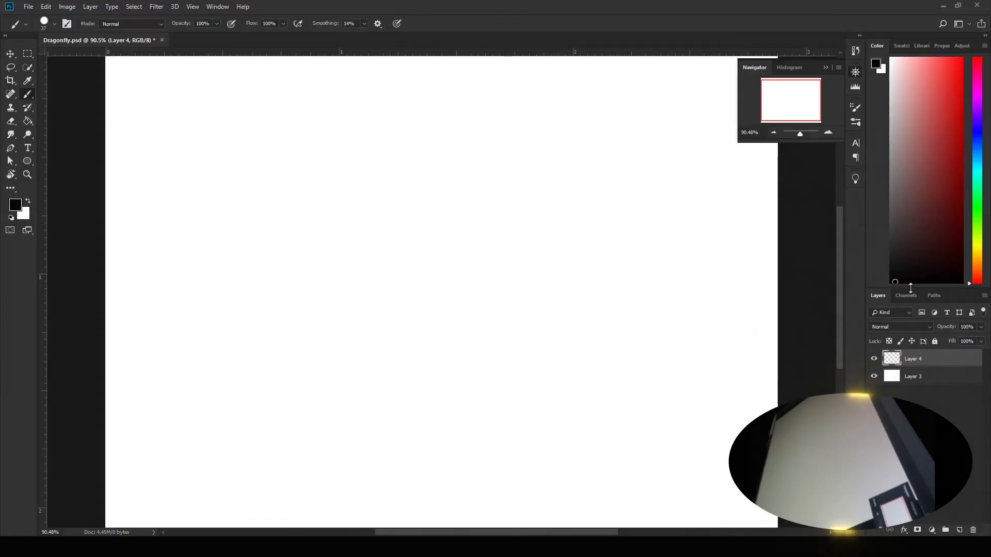
Step: Brush the first black blob of the dragonfly body onto Layer 4 of Dragonfly.psd
mouse_move(298, 272)
mouse_down()
mouse_move(568, 183)
mouse_move(635, 177)
mouse_up()
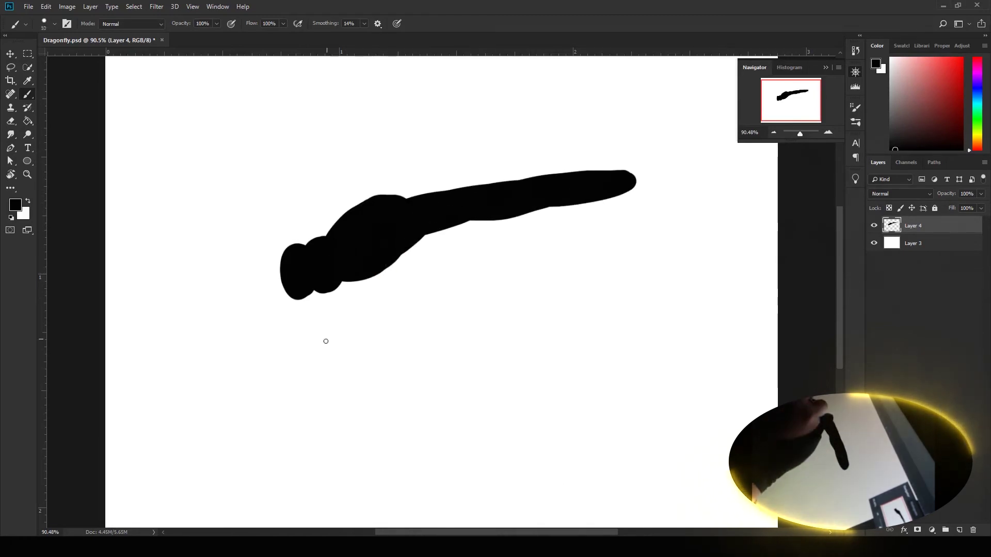
Step: Zoom in and carve a branching white line, claw shape and spiral curl into the head
key(e)
scroll(323, 269, up, 3)
mouse_move(361, 289)
mouse_down()
mouse_move(372, 243)
mouse_move(325, 320)
mouse_up()
mouse_move(385, 234)
mouse_down()
mouse_move(389, 307)
mouse_move(454, 310)
mouse_up()
drag(441, 320, 426, 356)
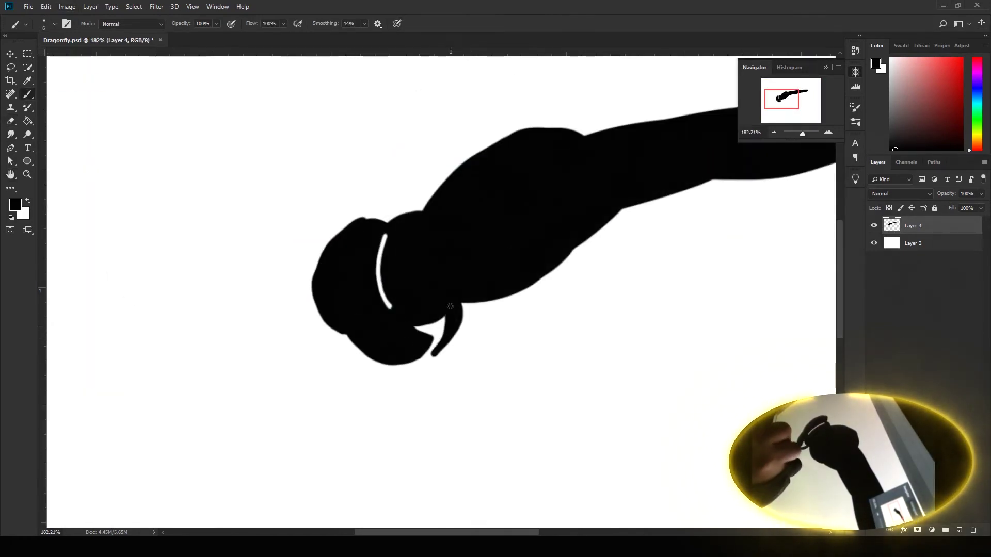
drag(389, 251, 393, 222)
mouse_move(382, 298)
mouse_down()
mouse_move(346, 329)
mouse_move(420, 312)
mouse_up()
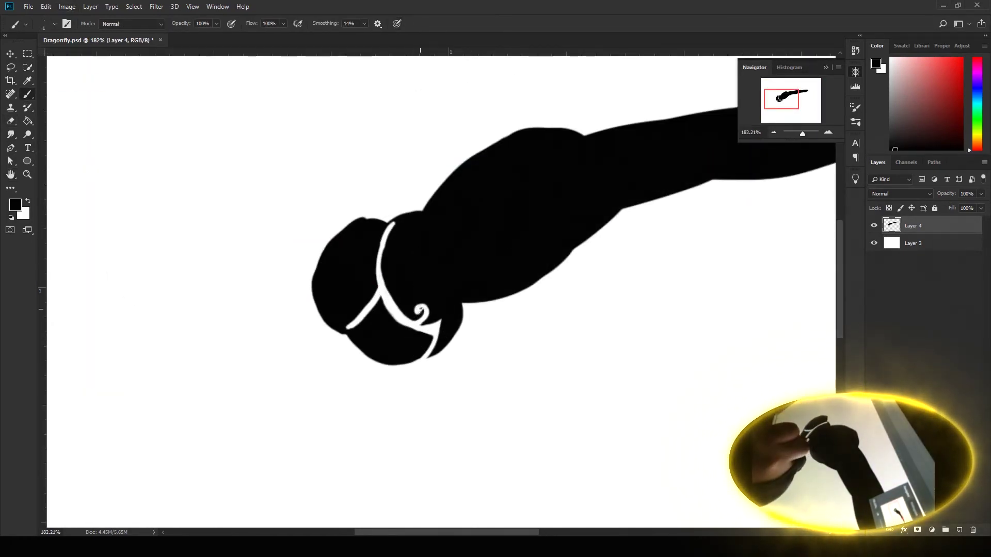
Step: Erase small spiral curls, an S-curl and a thin white stroke into the head
key(b)
mouse_move(382, 281)
mouse_down()
mouse_move(390, 275)
mouse_move(413, 309)
mouse_move(402, 232)
mouse_move(385, 264)
mouse_up()
key(e)
key(b)
key(e)
key(b)
key(e)
key(e)
mouse_move(457, 286)
mouse_down()
mouse_move(460, 310)
mouse_move(439, 269)
mouse_up()
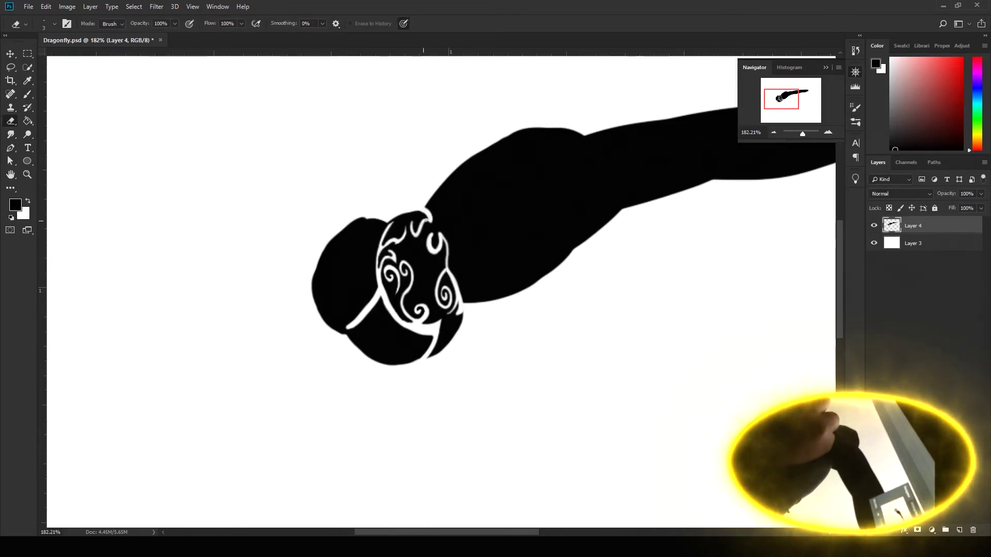
Step: Open a white area in the head centre and paint over stray white bits
key(b)
key(e)
mouse_move(413, 252)
mouse_down()
mouse_move(403, 252)
mouse_move(413, 248)
mouse_move(423, 283)
mouse_up()
key(b)
key(e)
key(b)
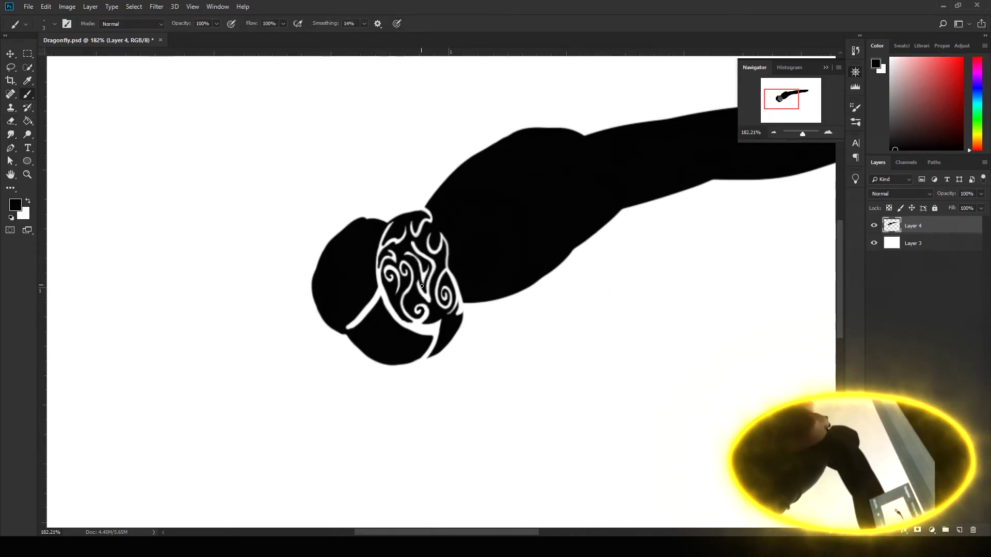
key(e)
key(b)
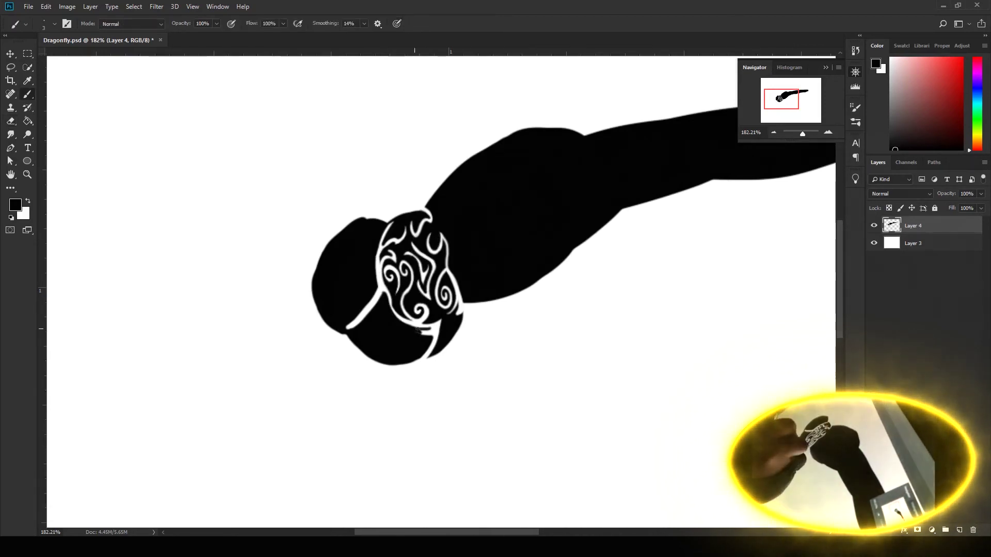
drag(421, 357, 461, 310)
key(e)
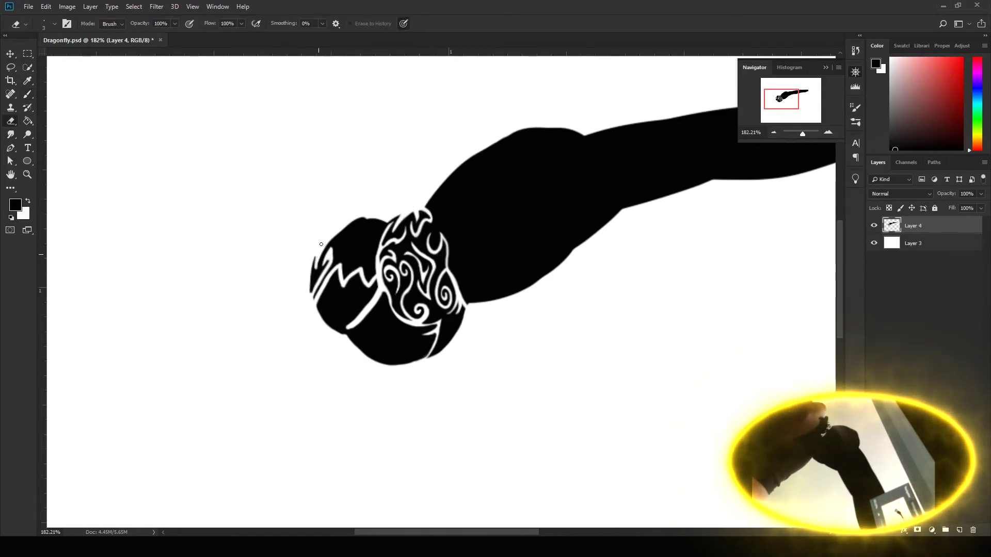
Step: Erase new white swirls into the upper and lower parts of the head
drag(341, 254, 369, 219)
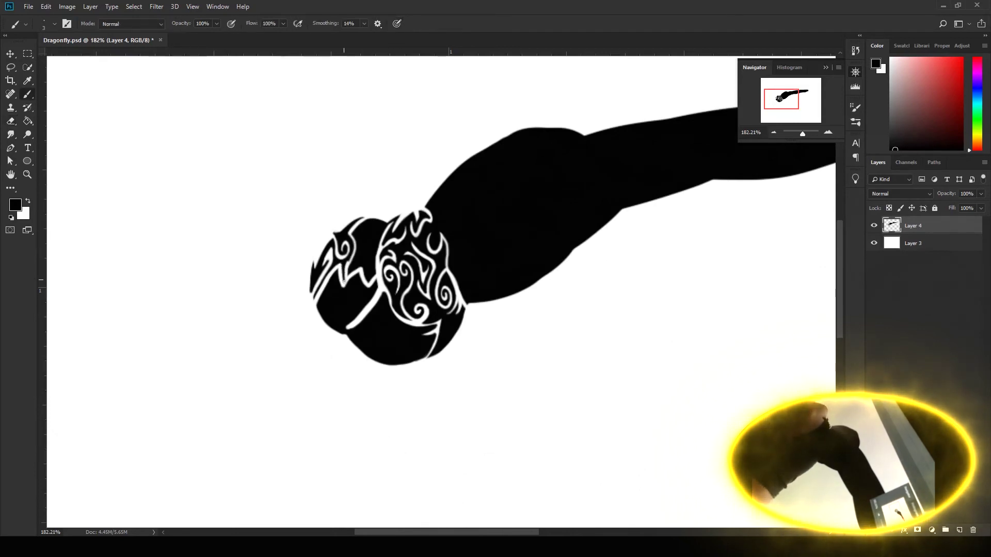
key(b)
key(e)
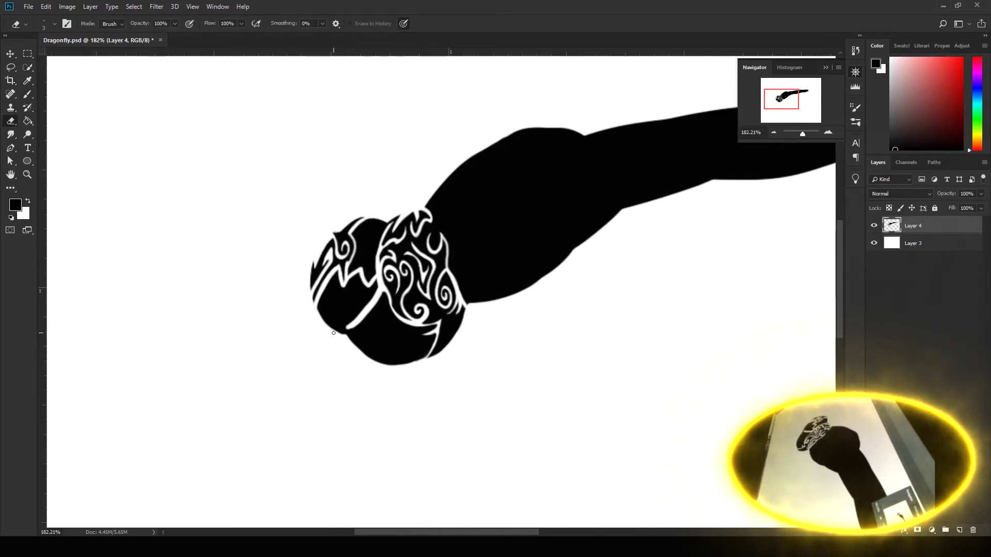
key(b)
key(e)
key(b)
key(e)
key(b)
key(e)
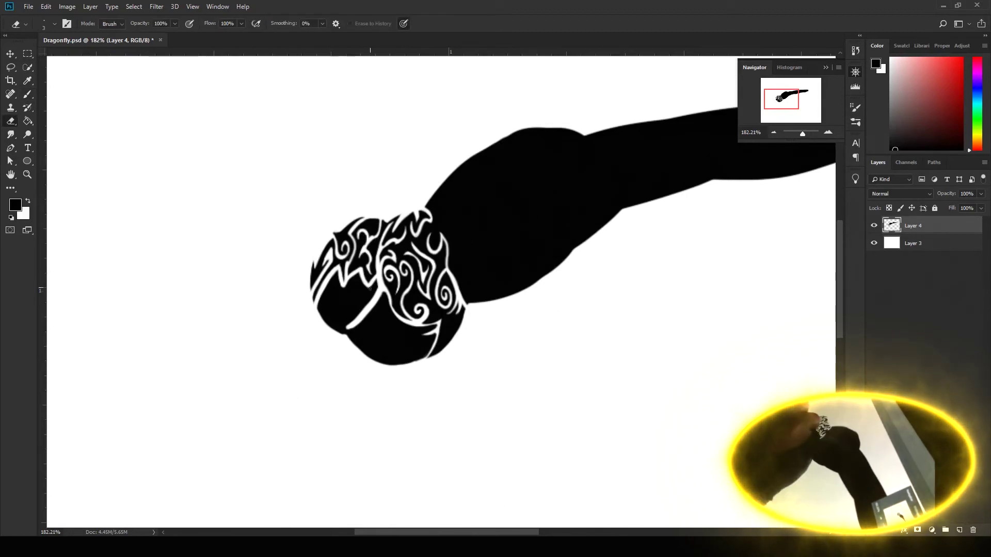
key(b)
key(e)
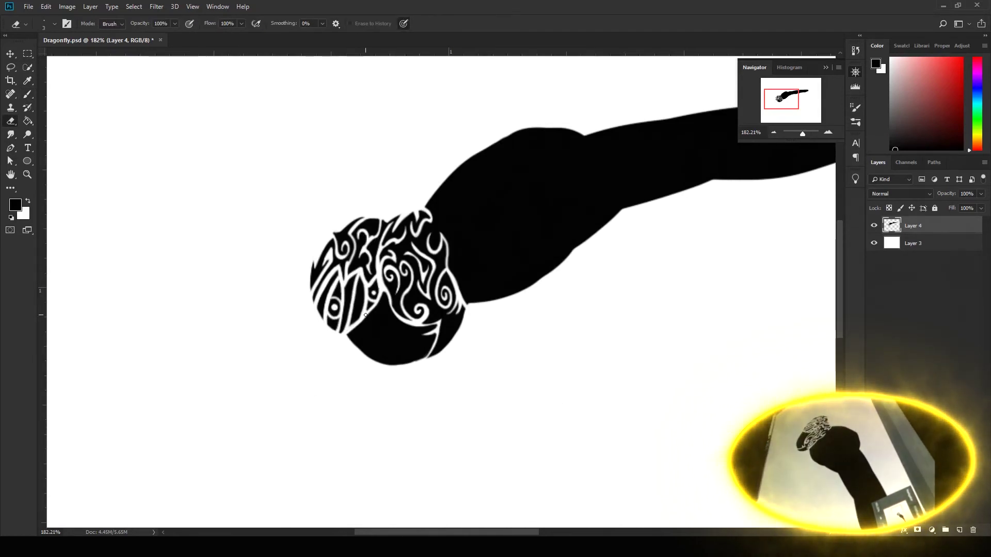
drag(367, 336, 381, 329)
Step: Shape the two spiky horns above the head, panning around it for space
key(b)
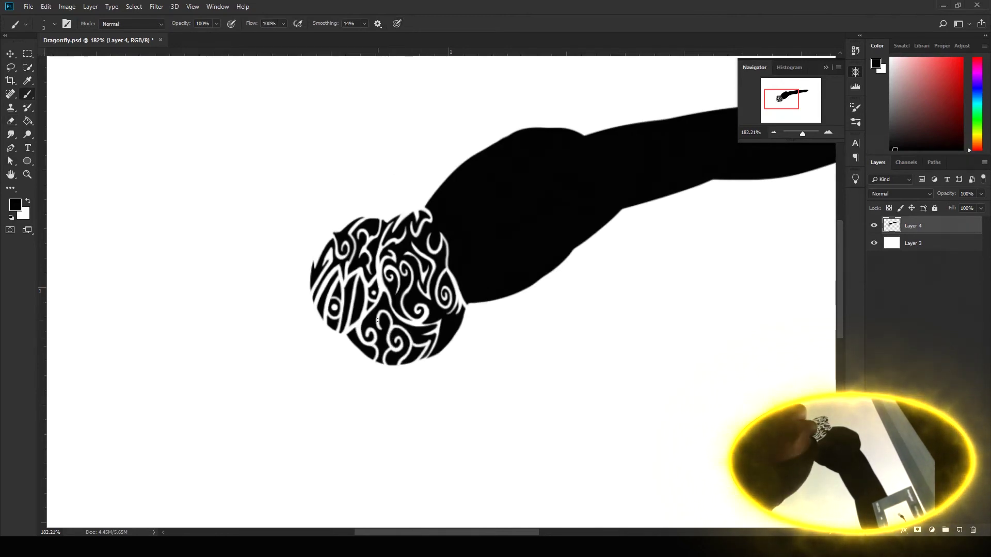
key(e)
key(b)
mouse_move(344, 332)
mouse_down()
mouse_move(360, 370)
mouse_move(321, 324)
mouse_move(274, 335)
mouse_up()
key(e)
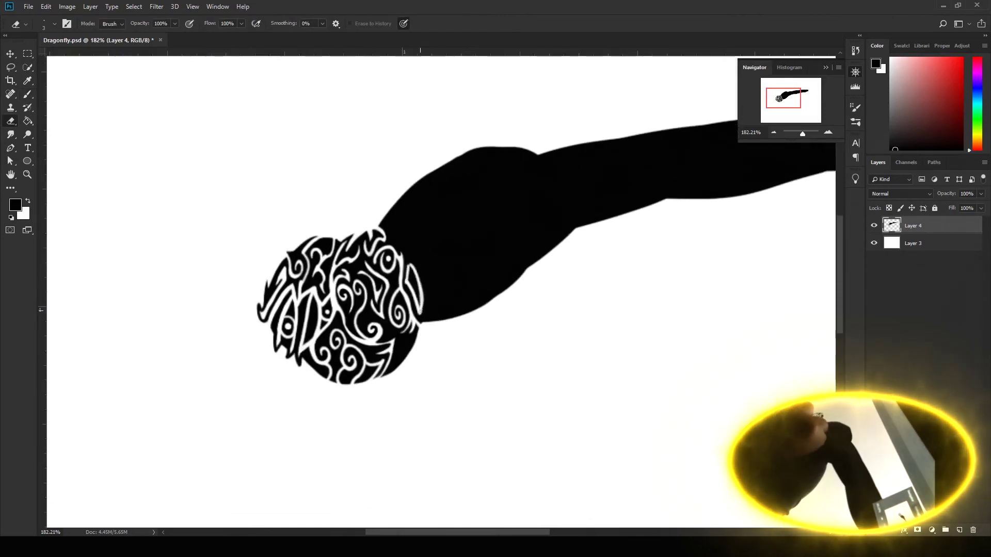
drag(294, 201, 344, 240)
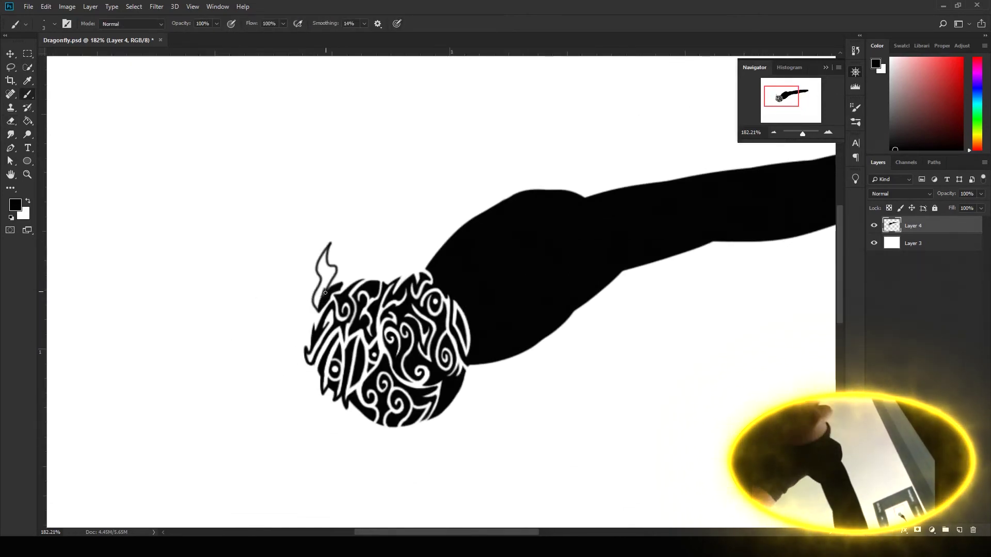
drag(312, 297, 320, 275)
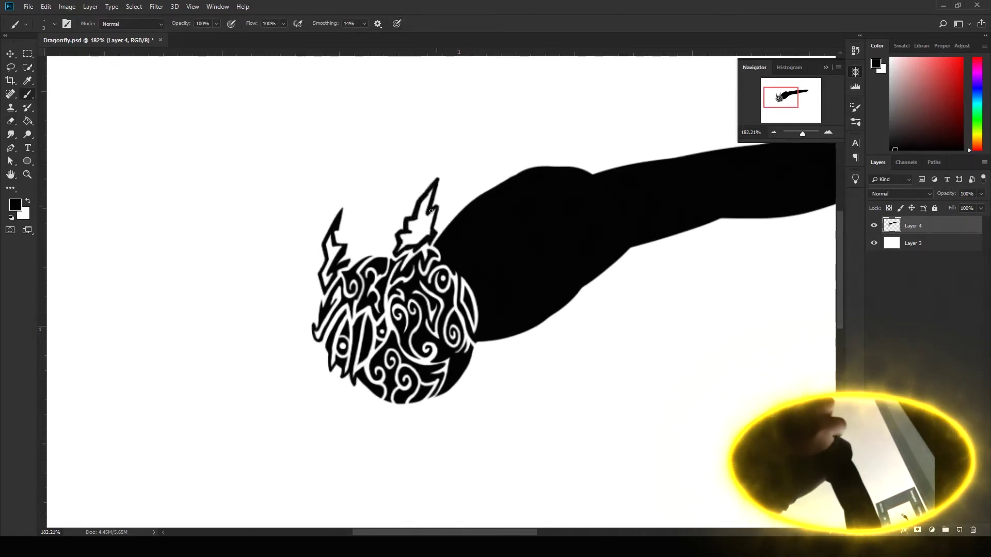
drag(399, 239, 388, 285)
key(e)
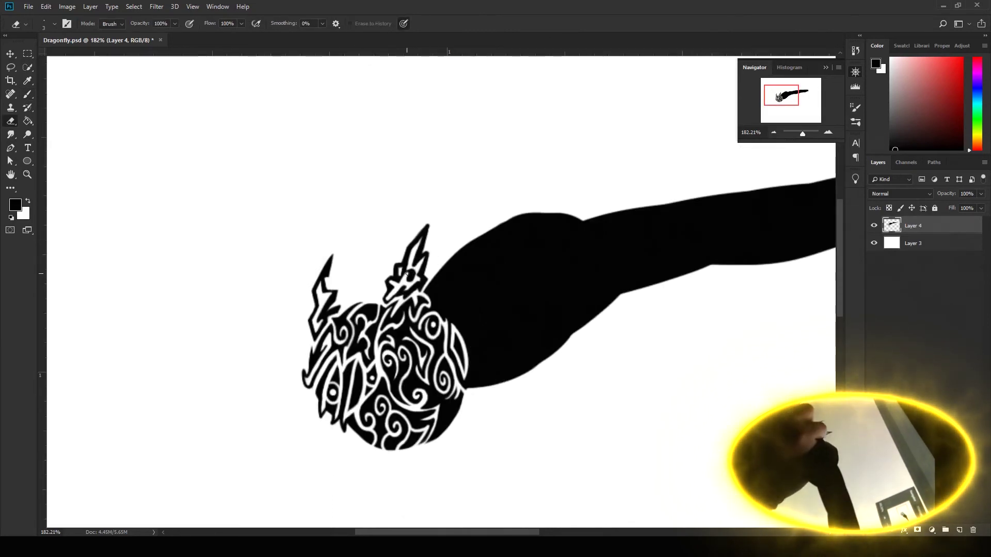
Step: Carve the first angular white marks into the thorax behind the head
drag(608, 268, 588, 224)
key(b)
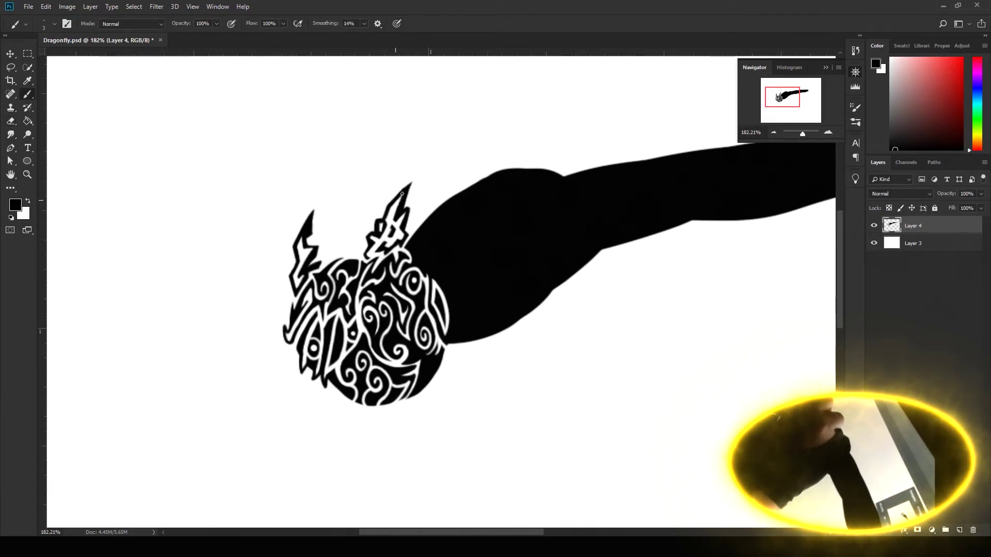
key(e)
drag(550, 332, 464, 387)
mouse_move(385, 296)
mouse_down()
mouse_move(419, 335)
mouse_move(392, 303)
mouse_up()
Step: Cover the bracket marks in black and erase long curved white lines across the thorax
key(b)
key(e)
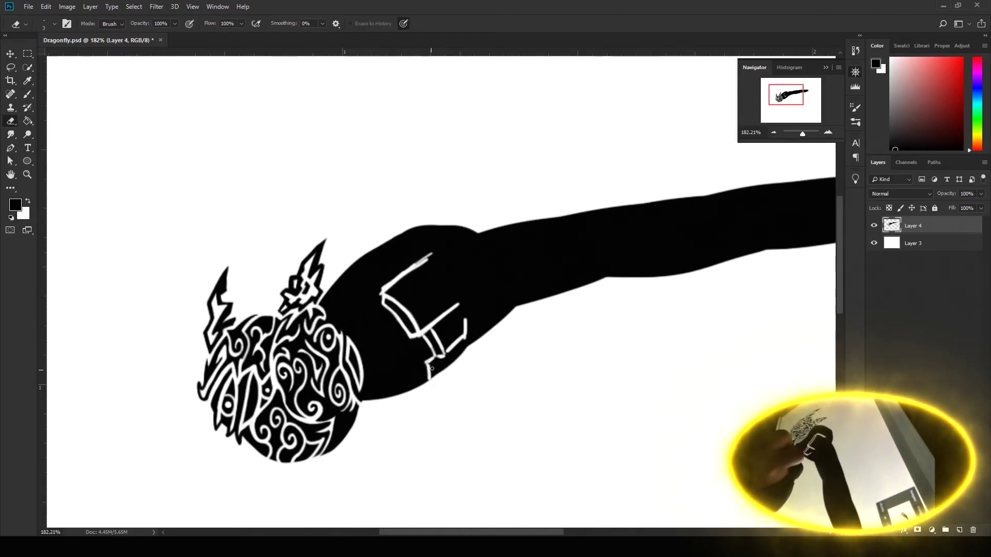
drag(426, 363, 497, 341)
drag(497, 270, 457, 354)
mouse_move(431, 263)
mouse_down()
mouse_move(461, 383)
mouse_move(385, 419)
mouse_up()
key(b)
key(e)
drag(397, 281, 383, 333)
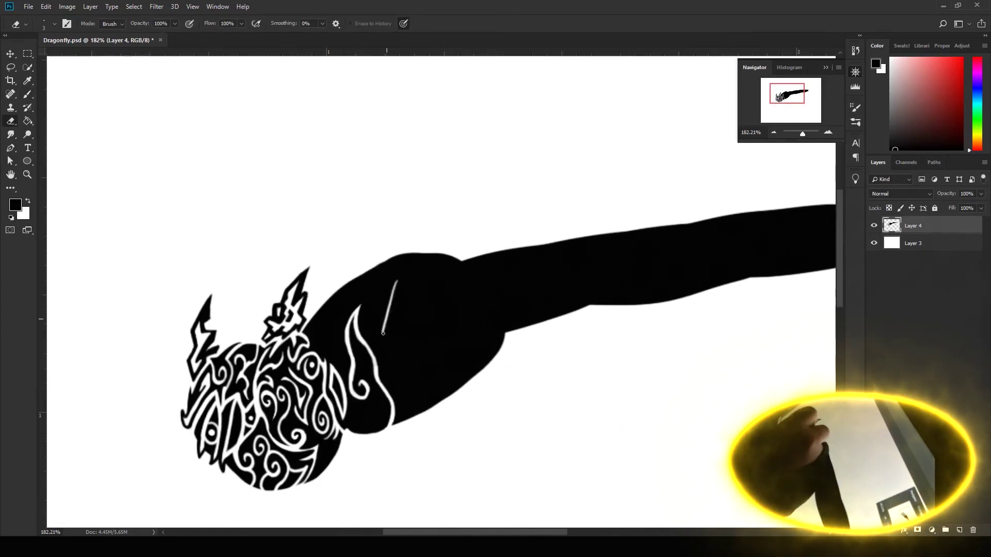
Step: Add a white curl, top line and spiral to the thorax, undoing a stray right-side line
key(b)
drag(367, 297, 384, 398)
key(e)
drag(384, 343, 364, 397)
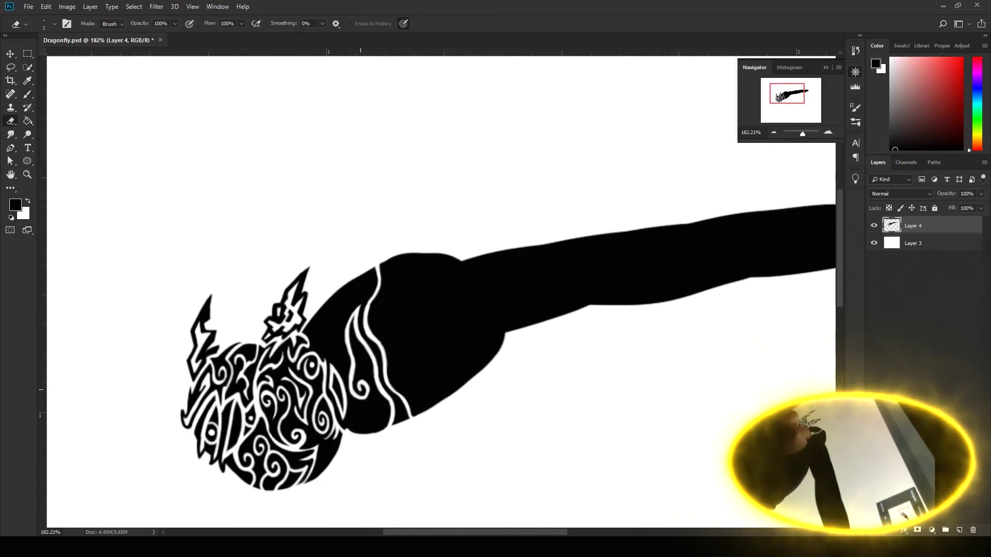
drag(403, 240, 416, 266)
drag(434, 199, 415, 258)
drag(458, 386, 440, 407)
drag(419, 338, 404, 336)
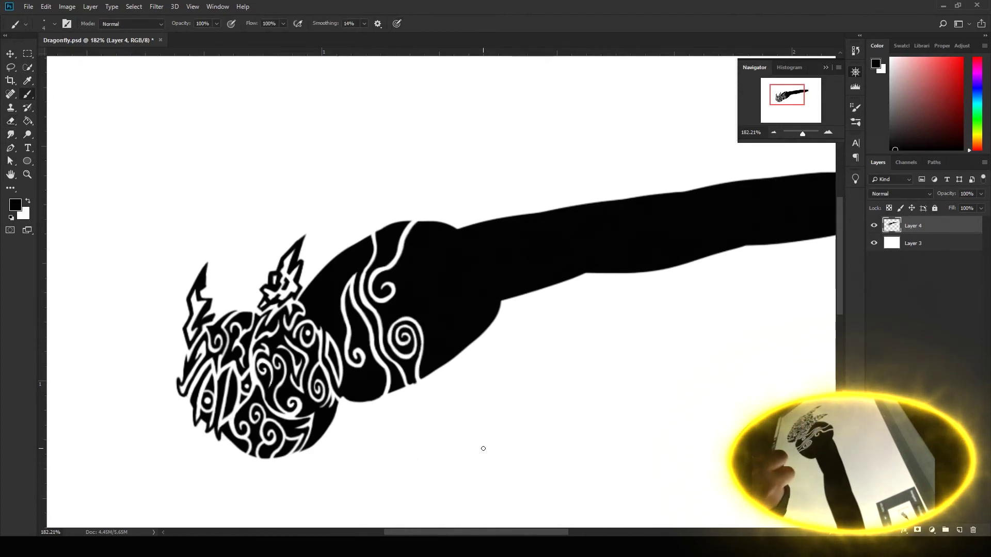
drag(412, 227, 387, 315)
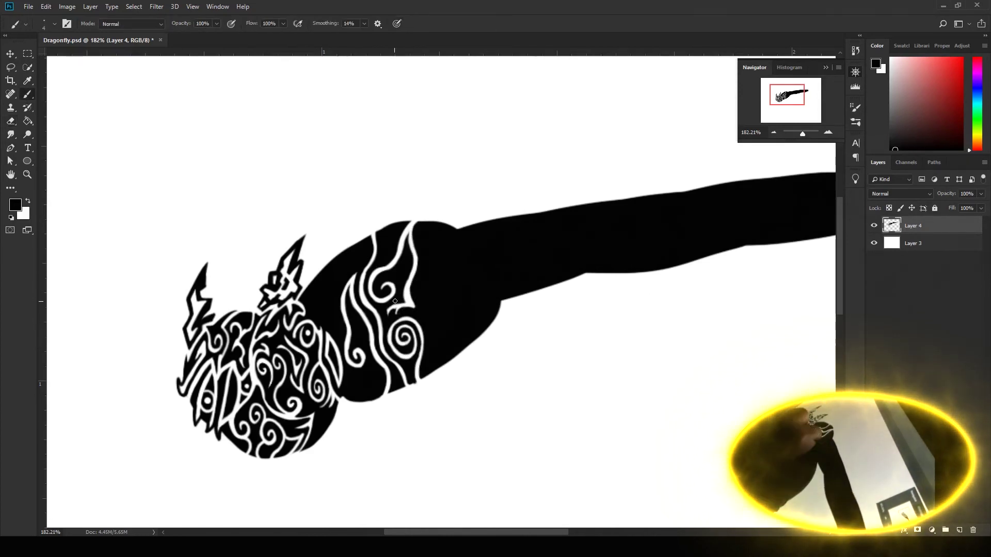
key(ctrl+z)
Step: Recentre the view on head and body, then erase white lines along the pattern's right edge
key(b)
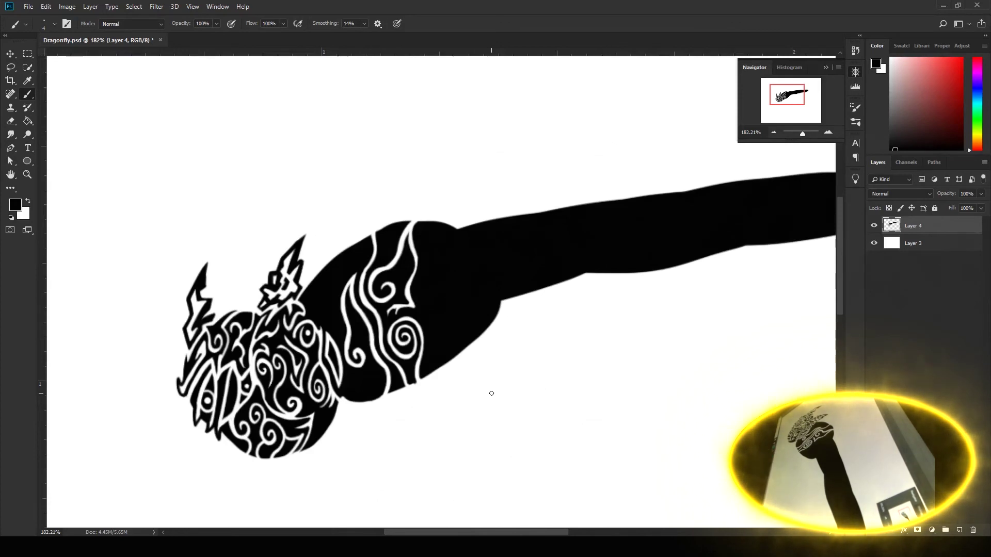
key(e)
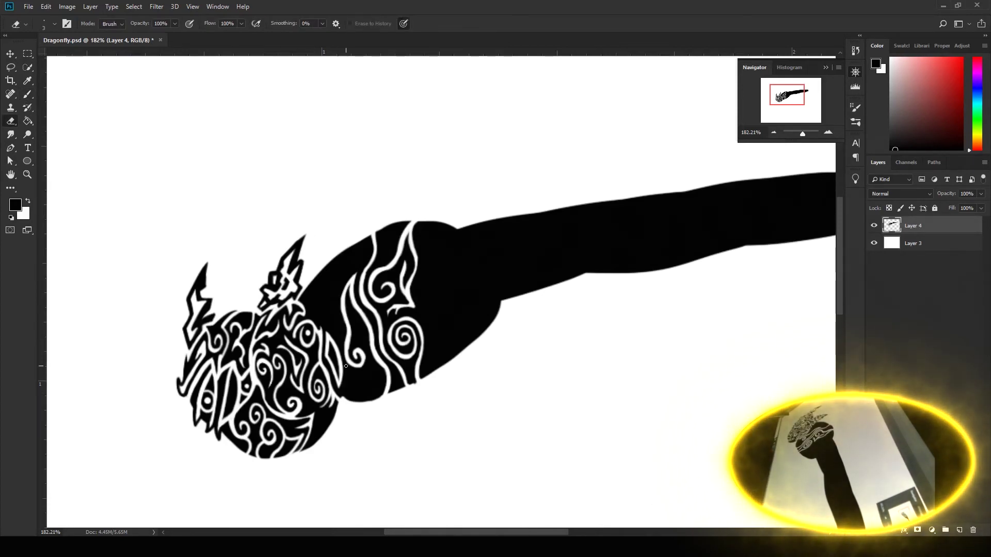
drag(335, 324, 305, 336)
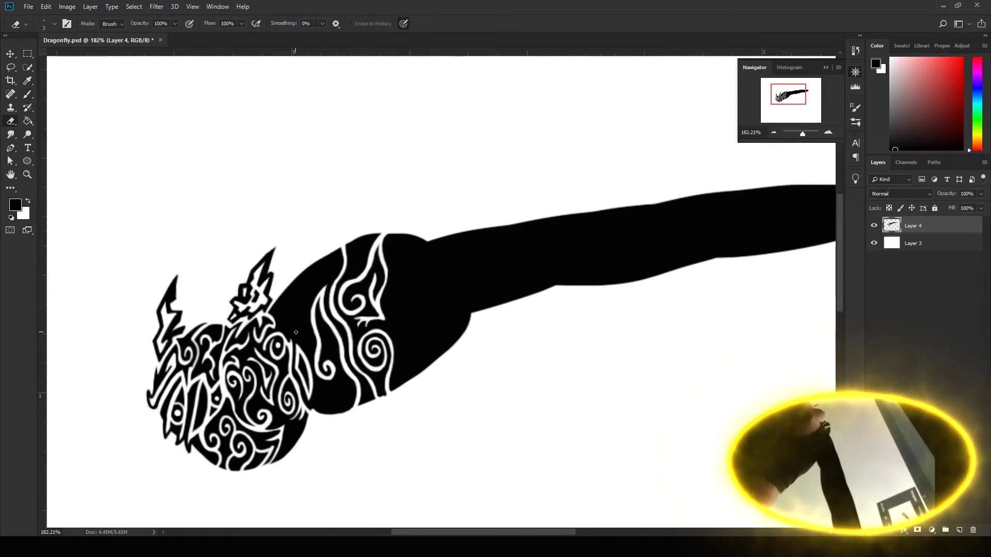
key(b)
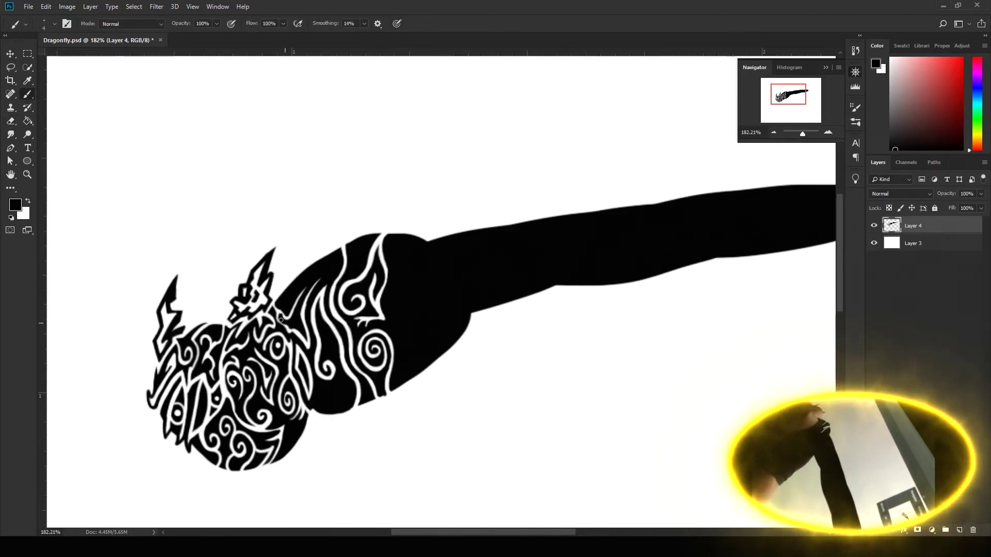
drag(280, 316, 273, 251)
key(e)
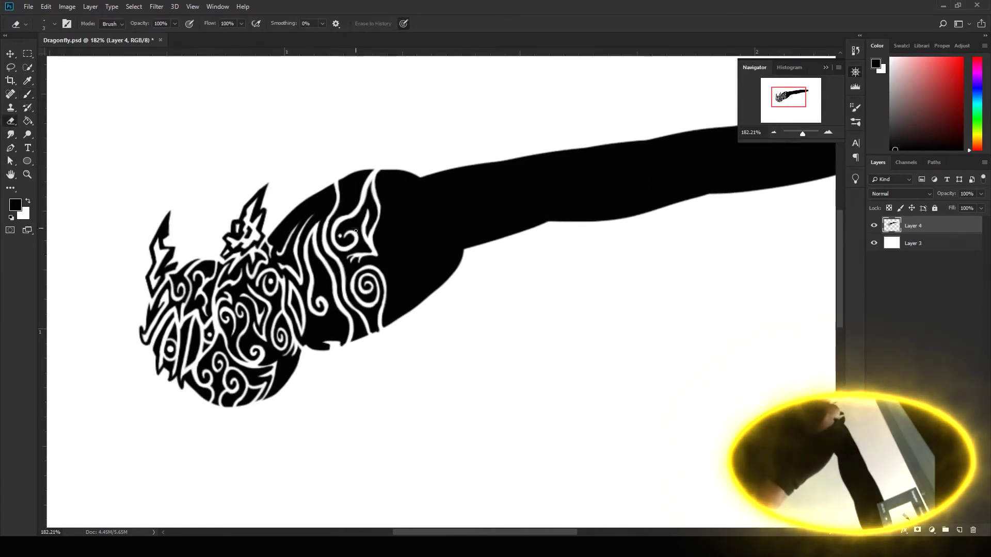
key(b)
drag(471, 350, 506, 361)
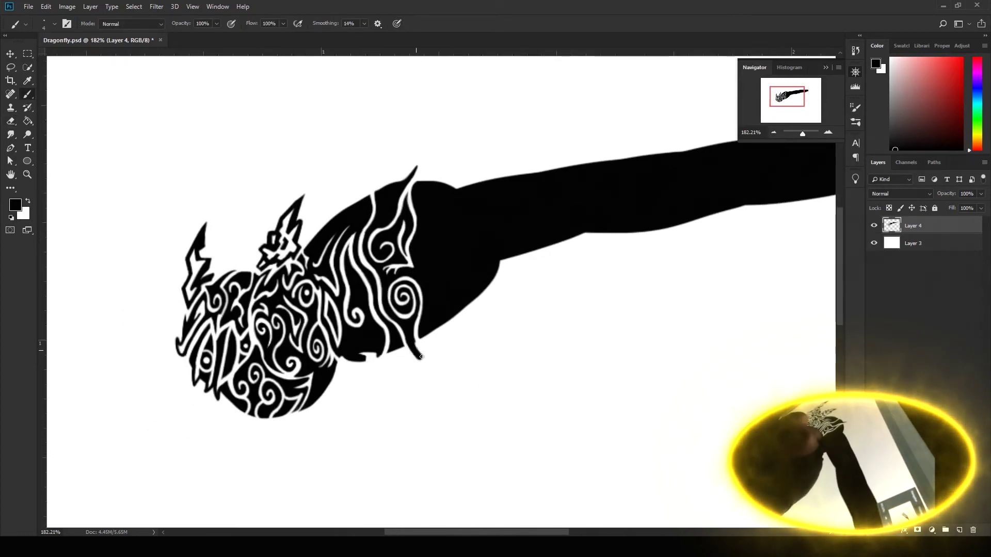
mouse_move(425, 257)
mouse_down()
mouse_move(482, 249)
mouse_move(490, 323)
mouse_up()
key(e)
drag(498, 279, 494, 297)
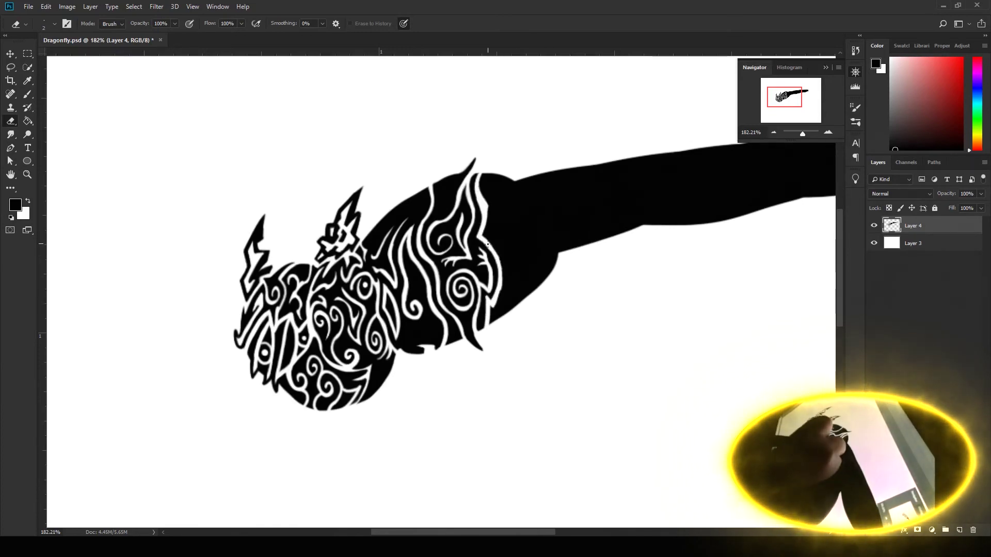
Step: Refine the pattern's right edge and erase a white eye shape into the thorax
drag(490, 234, 502, 300)
key(b)
drag(490, 258, 498, 299)
drag(489, 292, 471, 293)
key(e)
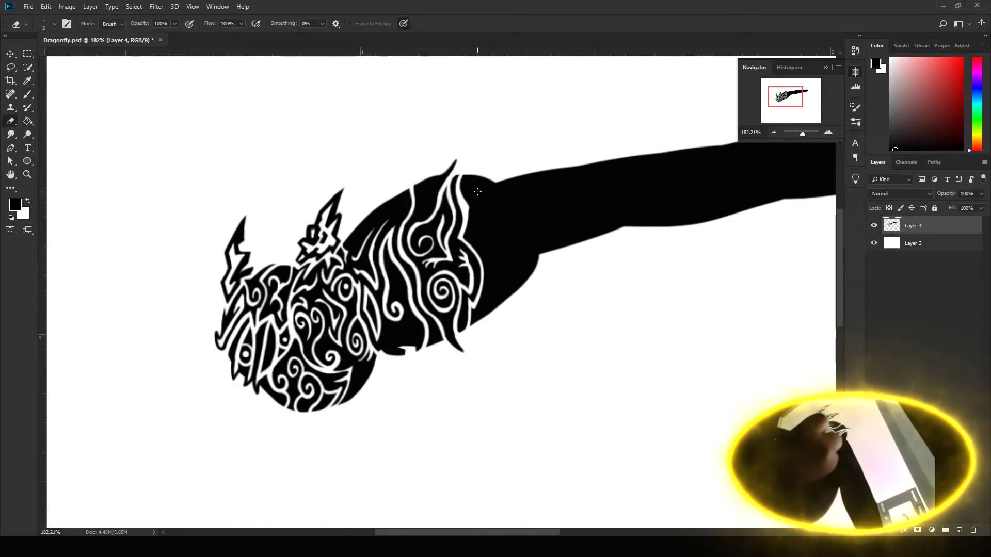
drag(472, 186, 483, 196)
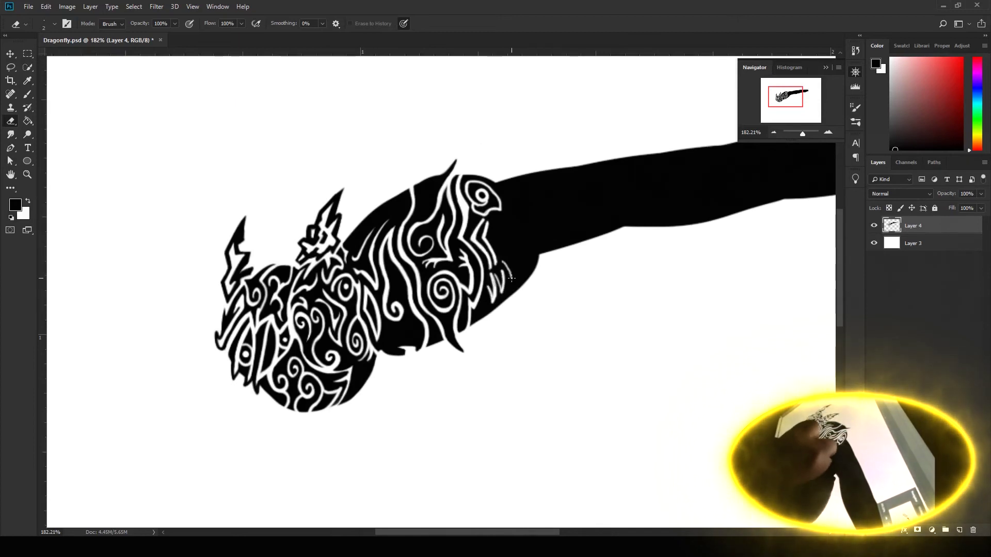
key(b)
drag(486, 305, 494, 273)
key(e)
key(b)
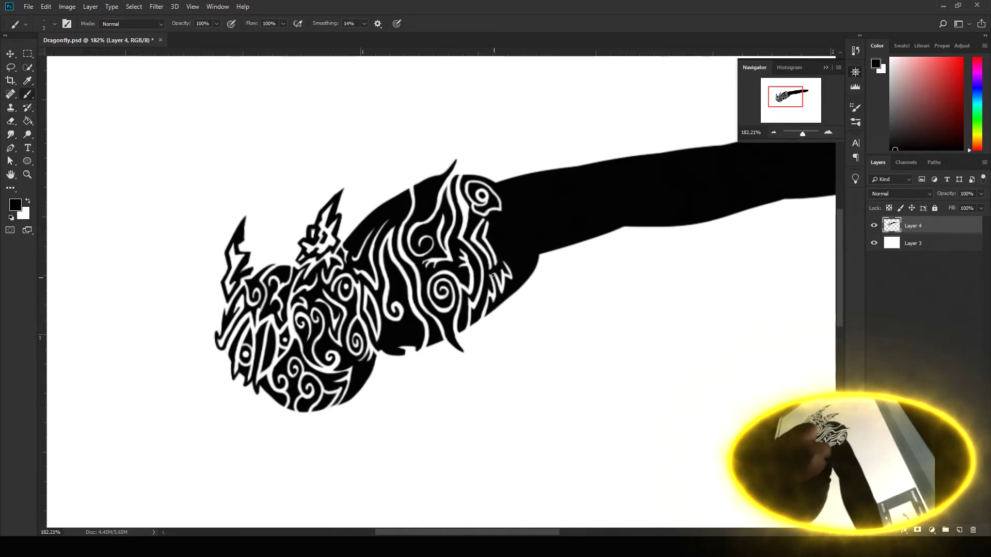
key(e)
Step: Erase a second eye, extend the top spike, and clean up stray white strokes
mouse_move(418, 186)
mouse_down()
mouse_move(427, 196)
mouse_move(371, 219)
mouse_move(395, 201)
mouse_up()
key(b)
drag(480, 191, 486, 205)
key(e)
mouse_move(483, 309)
mouse_down()
mouse_move(481, 252)
mouse_move(502, 298)
mouse_up()
key(ctrl+z)
key(b)
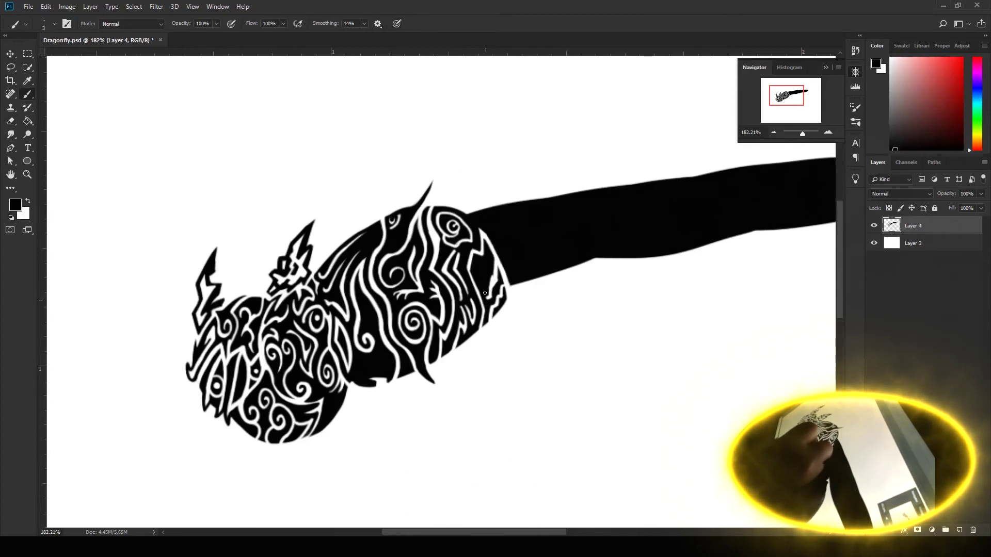
key(e)
key(b)
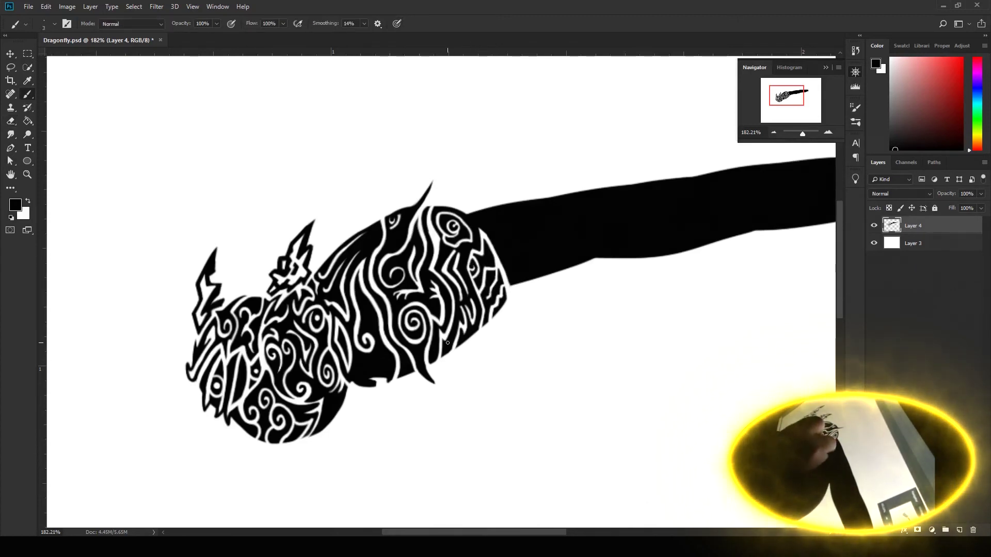
key(e)
Step: Pan along the abdomen and draw white edge lines and three segment lines across it
drag(492, 315, 527, 300)
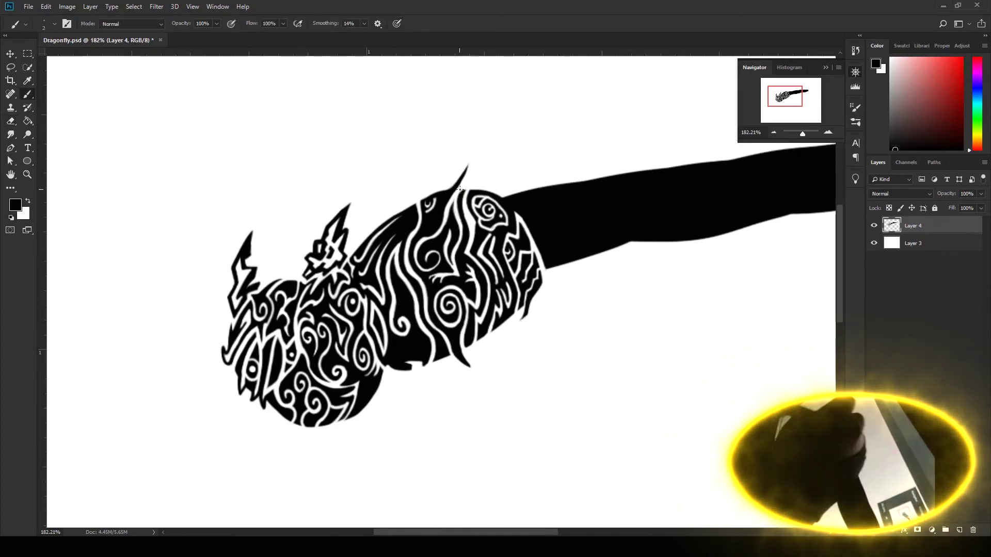
drag(484, 413, 526, 402)
key(b)
drag(558, 292, 524, 344)
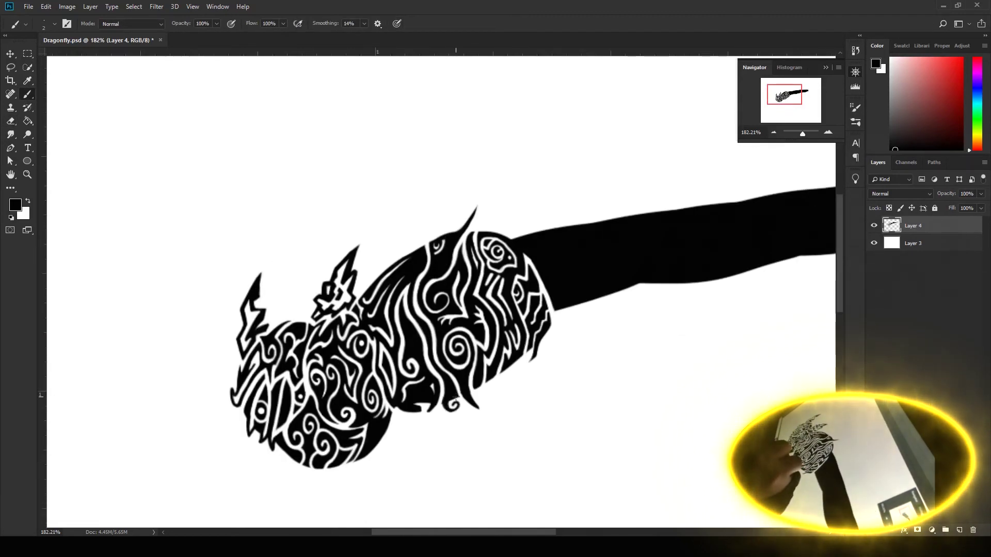
mouse_move(576, 278)
mouse_down()
mouse_move(535, 197)
mouse_move(475, 190)
mouse_up()
drag(568, 247, 468, 291)
drag(468, 239, 472, 283)
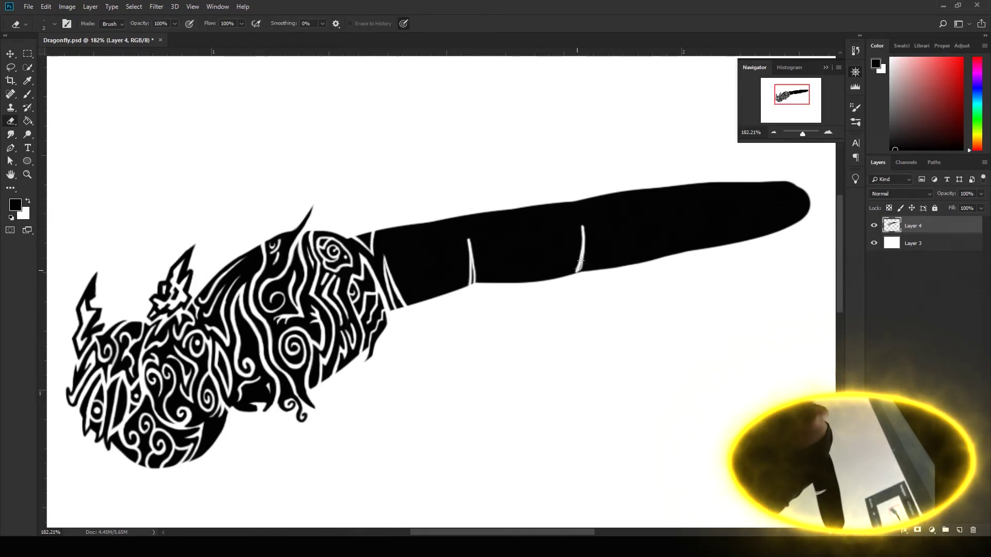
drag(694, 219, 689, 252)
drag(582, 227, 577, 272)
key(e)
Step: Carve a dragon head outline into the front of the abdomen
drag(387, 204, 365, 217)
mouse_move(416, 239)
mouse_down()
mouse_move(398, 251)
mouse_move(400, 283)
mouse_move(433, 307)
mouse_move(412, 317)
mouse_up()
key(b)
key(e)
drag(432, 409, 526, 400)
key(b)
drag(415, 511, 348, 485)
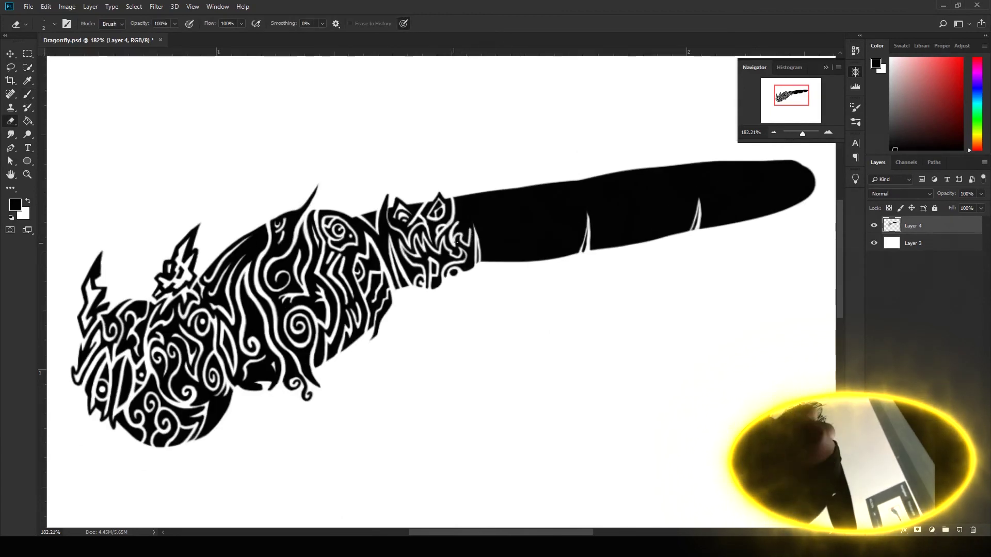
Step: Draw a looping wavy white shape on the abdomen and reshape it into spikes
mouse_move(498, 207)
mouse_down()
mouse_move(544, 216)
mouse_move(581, 260)
mouse_up()
mouse_move(487, 238)
mouse_down()
mouse_move(541, 271)
mouse_move(582, 243)
mouse_move(567, 243)
mouse_move(588, 249)
mouse_up()
key(e)
drag(495, 248, 526, 211)
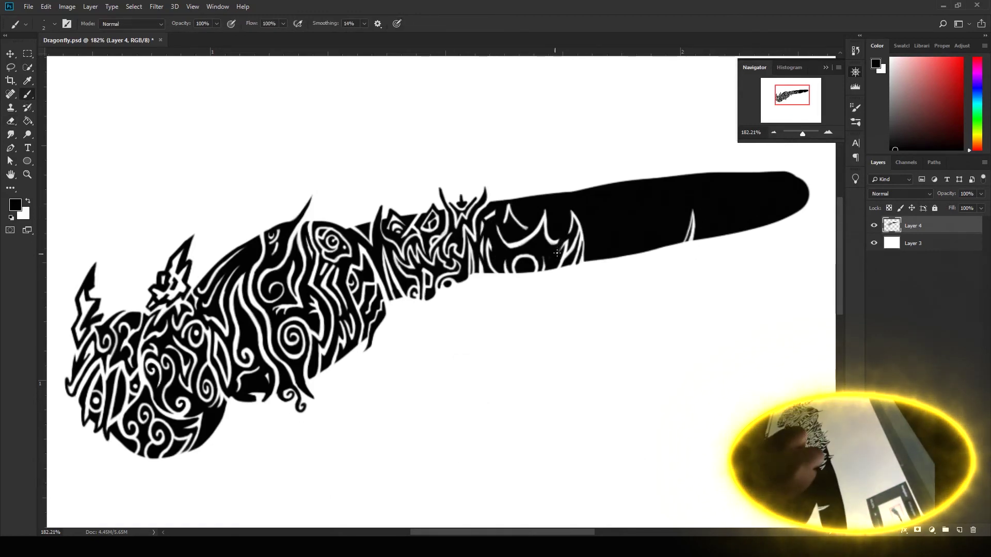
drag(541, 266, 565, 243)
drag(526, 207, 491, 196)
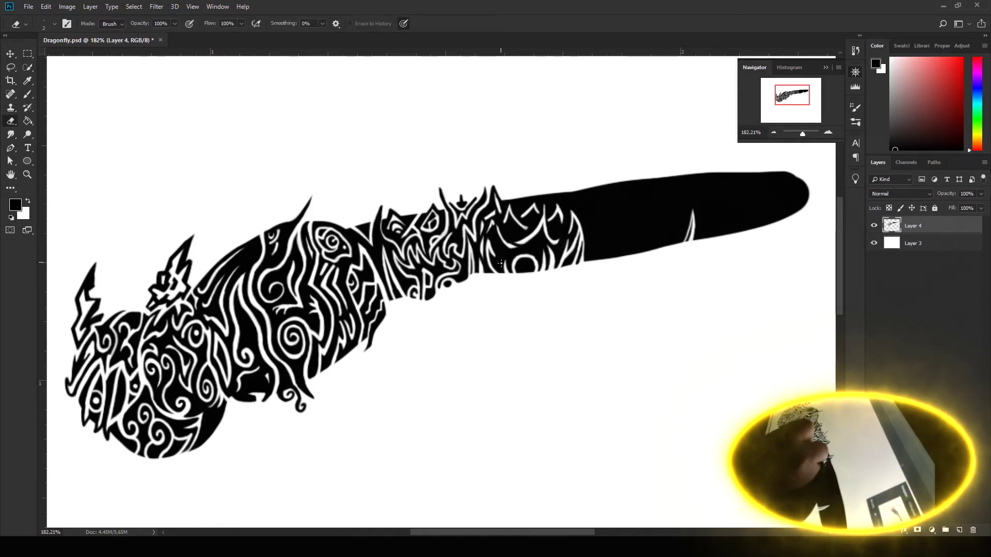
Step: Move further along and erase white squiggles and patterns into the black abdomen
drag(523, 265, 541, 287)
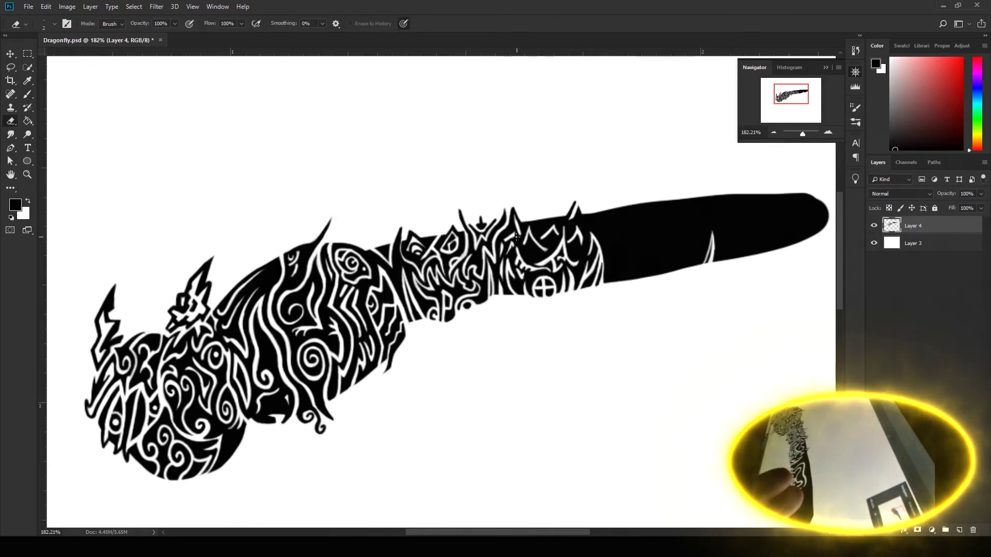
drag(610, 355, 478, 381)
drag(503, 273, 573, 286)
mouse_move(506, 257)
mouse_down()
mouse_move(573, 260)
mouse_move(615, 312)
mouse_move(629, 303)
mouse_move(637, 341)
mouse_move(602, 355)
mouse_move(608, 259)
mouse_up()
key(b)
key(e)
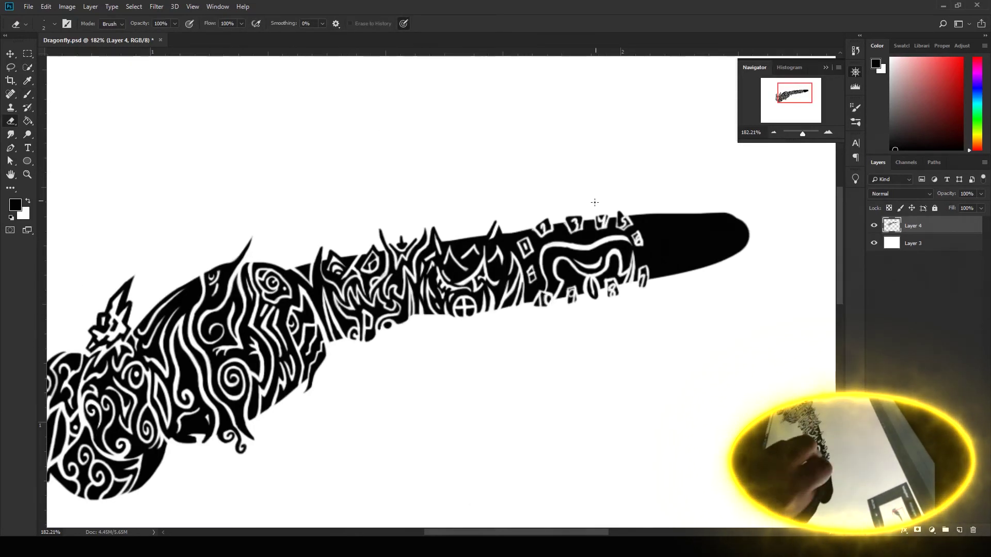
Step: Extend the tribal patterning toward the tail with a white line along the abdomen
key(b)
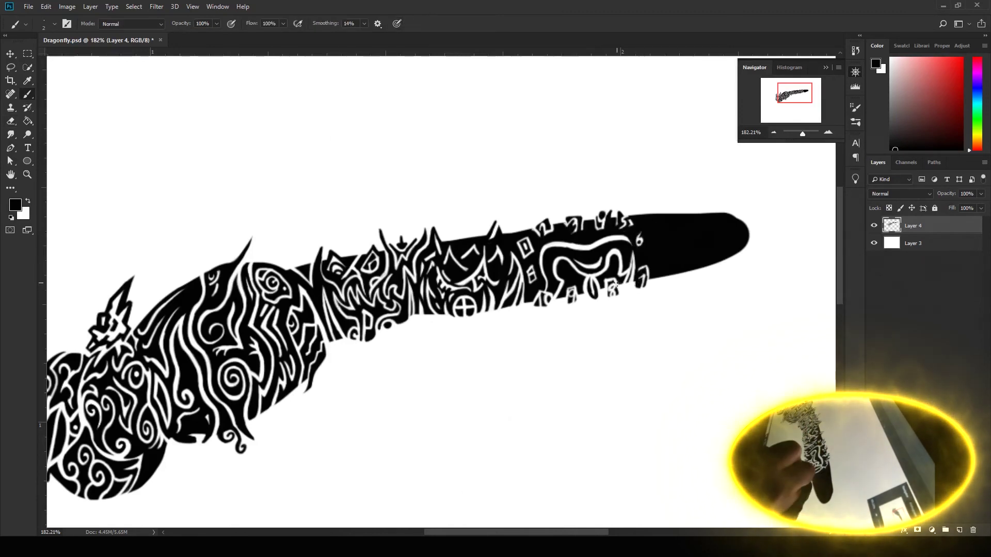
drag(626, 225, 643, 151)
drag(570, 121, 506, 200)
key(e)
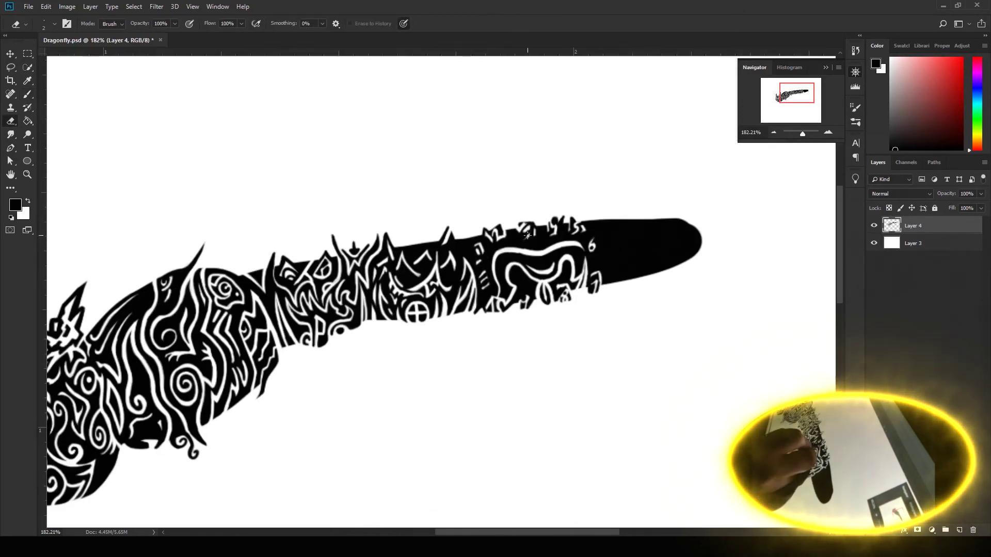
key(b)
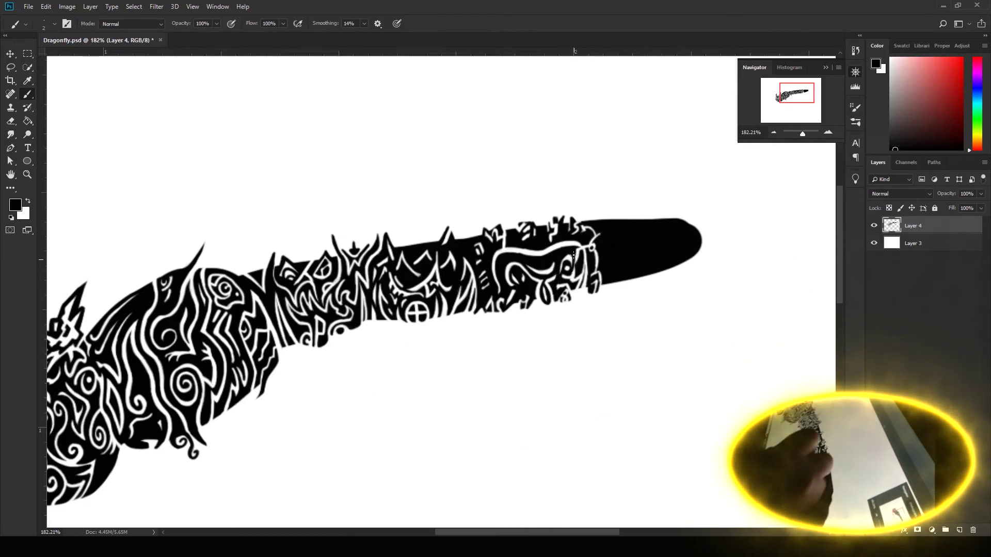
drag(508, 254, 574, 251)
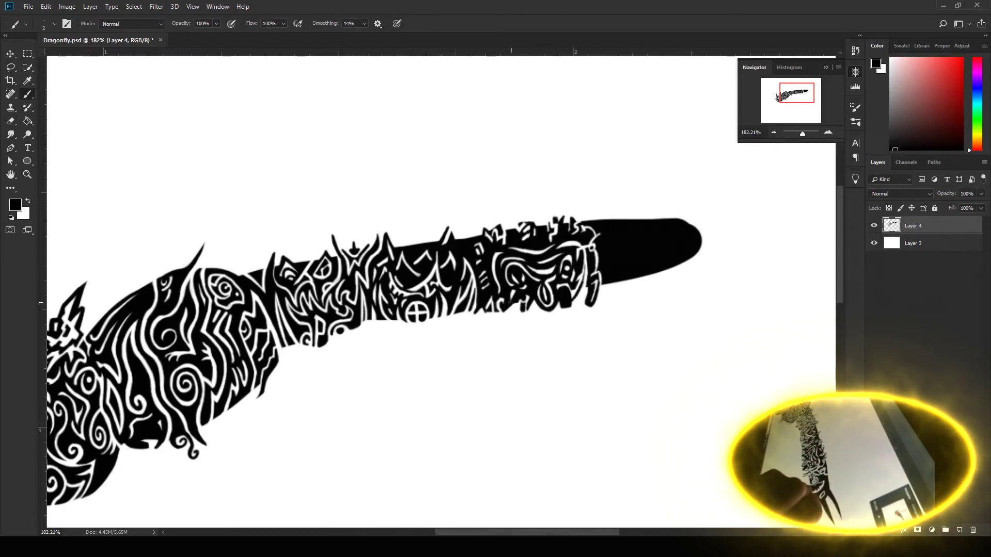
Step: Erase the tail tip into a sharp pointed fork
key(e)
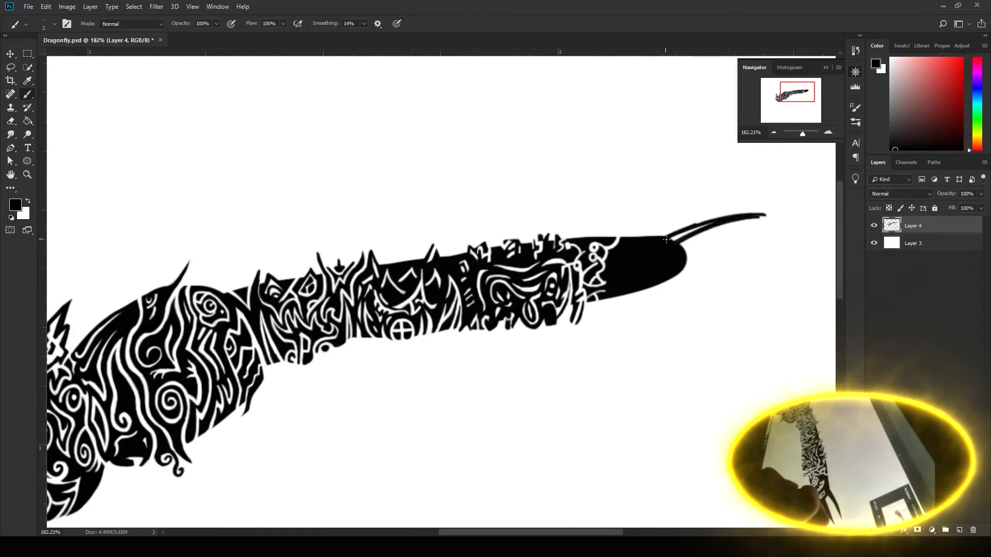
drag(670, 227, 758, 227)
mouse_move(647, 248)
mouse_down()
mouse_move(636, 267)
mouse_move(650, 269)
mouse_up()
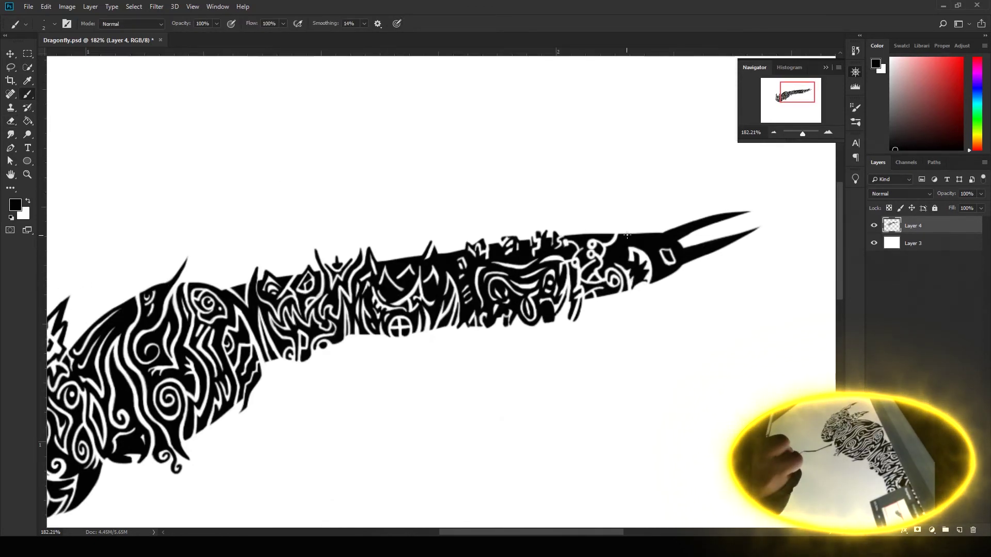
Step: Brush a first leg and a curled second leg beneath the thorax
drag(238, 522, 367, 477)
key(b)
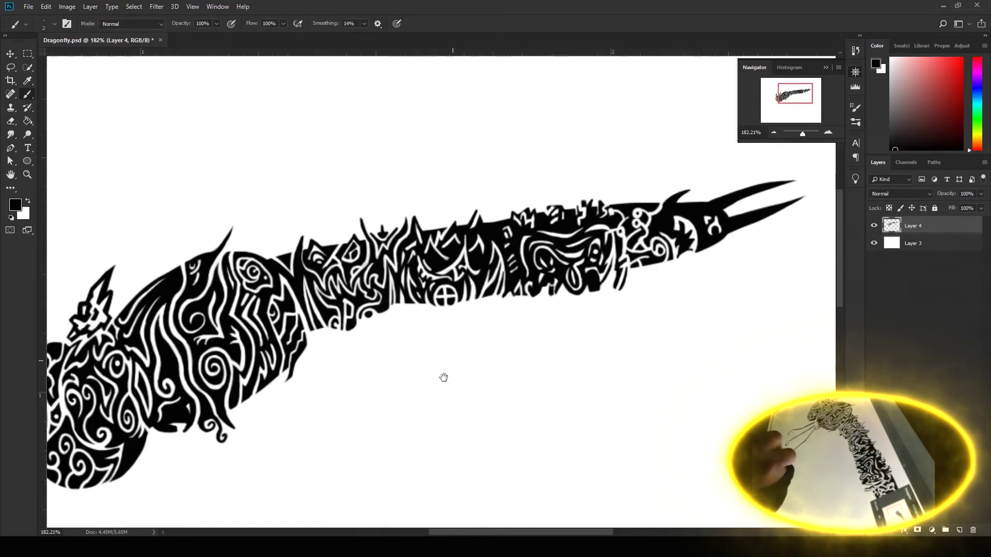
mouse_move(498, 230)
mouse_down()
mouse_move(454, 331)
mouse_move(485, 322)
mouse_move(413, 374)
mouse_up()
mouse_move(371, 268)
mouse_down()
mouse_move(364, 392)
mouse_move(379, 400)
mouse_up()
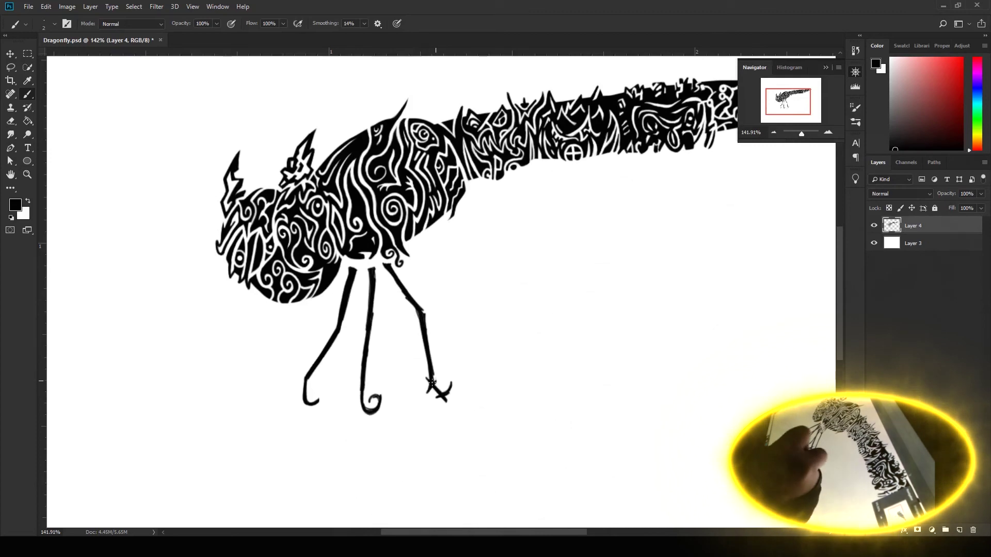
Step: Paint angled leg segments, a small foot and a long down-right leg under the thorax
drag(431, 382, 470, 371)
drag(405, 289, 370, 364)
drag(432, 323, 415, 311)
drag(421, 405, 467, 301)
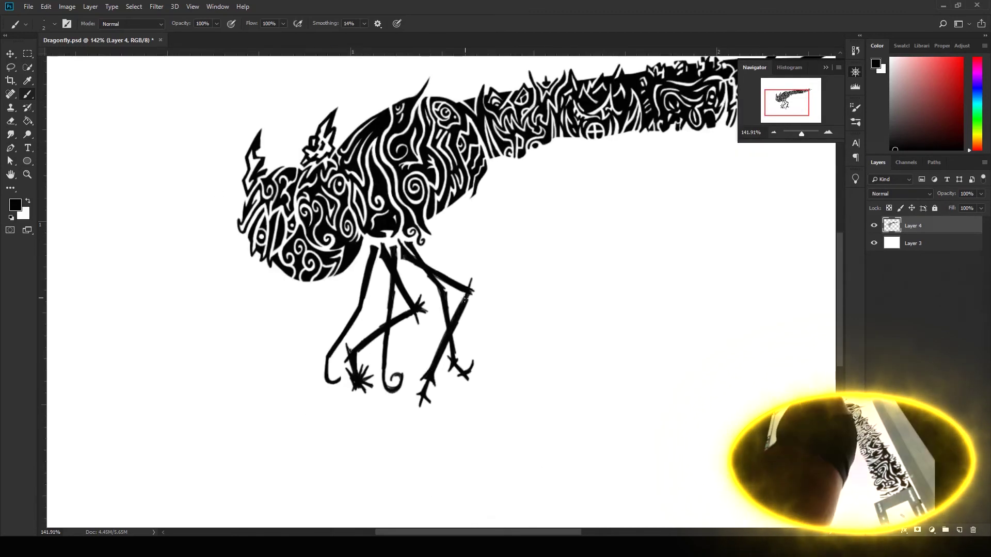
drag(418, 239, 479, 296)
drag(431, 240, 521, 367)
key(ctrl+z)
Step: Reshape the right leg to a pointed tip and notch the lower leg into a foot
drag(500, 289, 539, 413)
key(e)
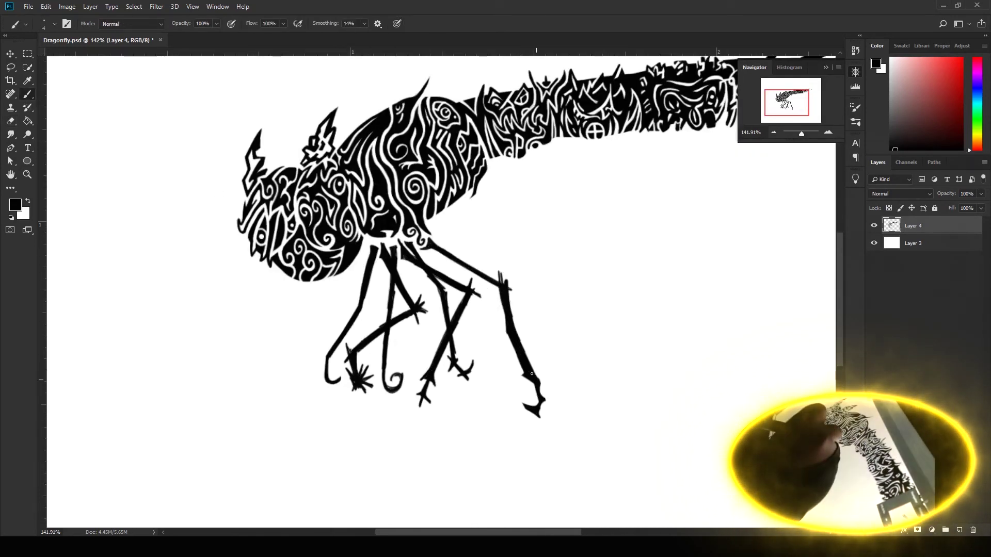
key(b)
mouse_move(424, 407)
mouse_down()
mouse_move(434, 364)
mouse_move(467, 373)
mouse_up()
key(b)
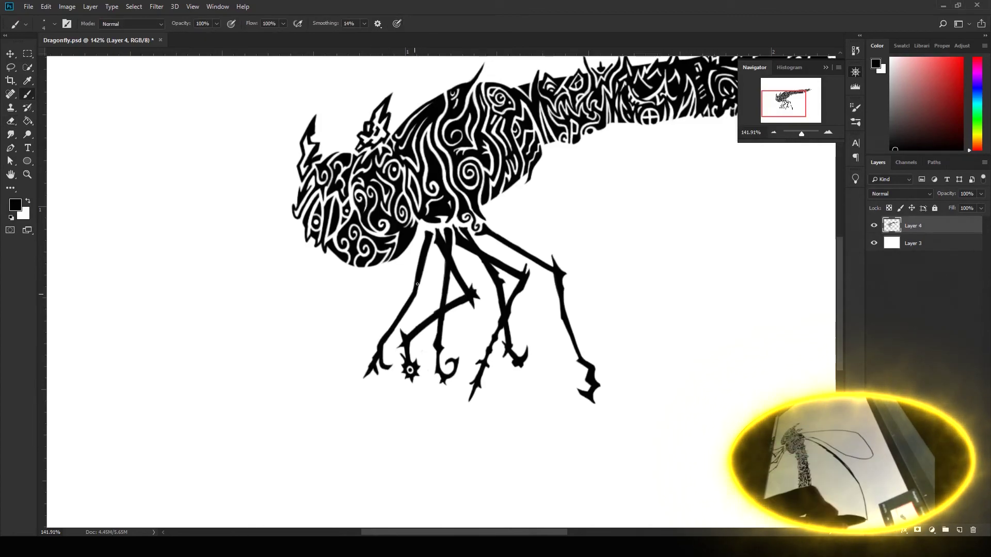
key(e)
drag(412, 296, 368, 313)
key(b)
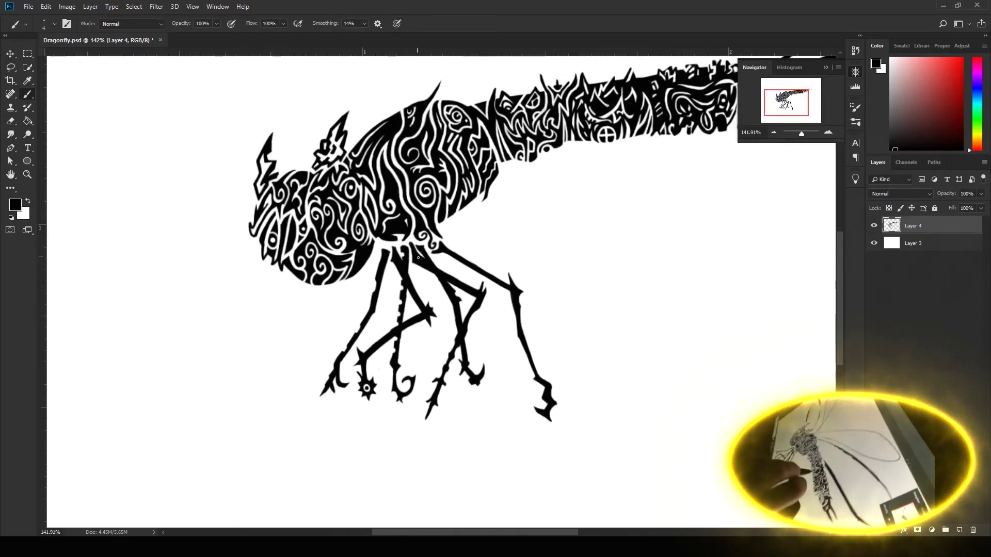
drag(713, 235, 600, 323)
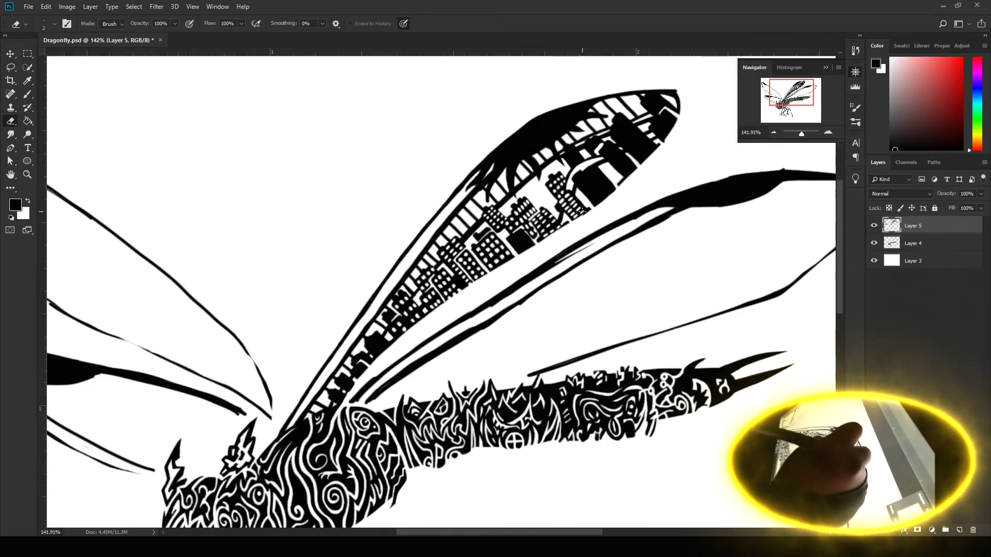
Step: Touch up the windows of the skyline buildings in the upper right wing
drag(575, 215, 485, 235)
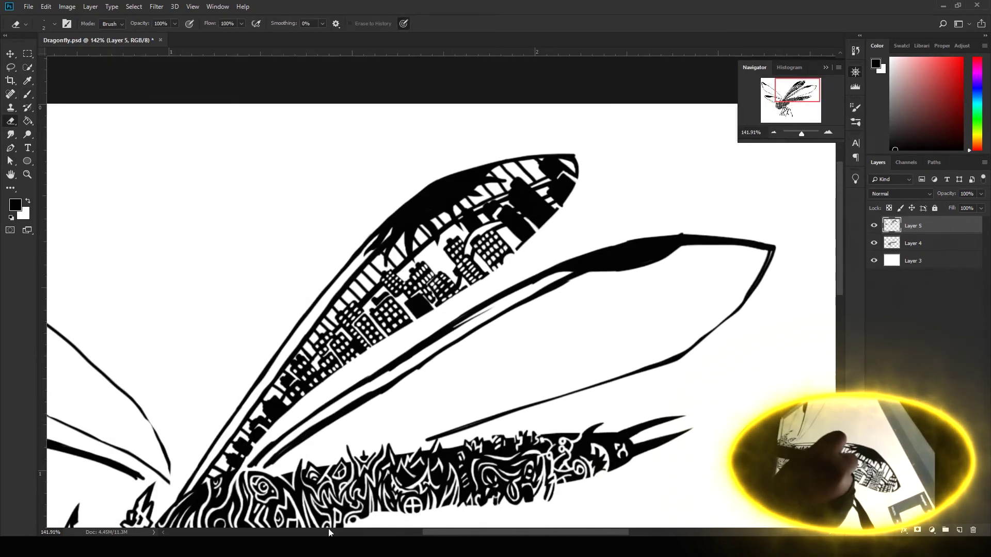
drag(494, 203, 503, 221)
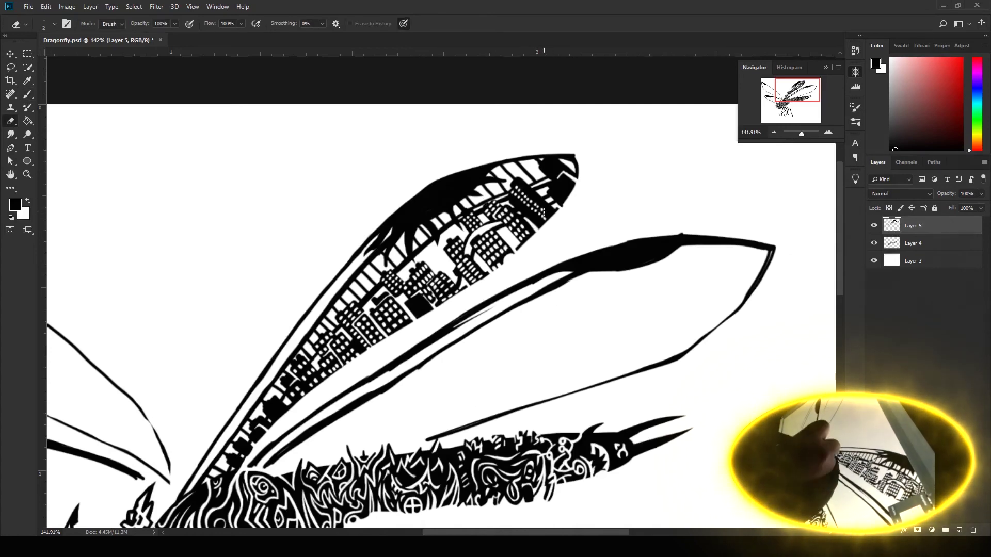
mouse_move(518, 179)
mouse_down()
mouse_move(503, 259)
mouse_move(535, 264)
mouse_move(636, 171)
mouse_up()
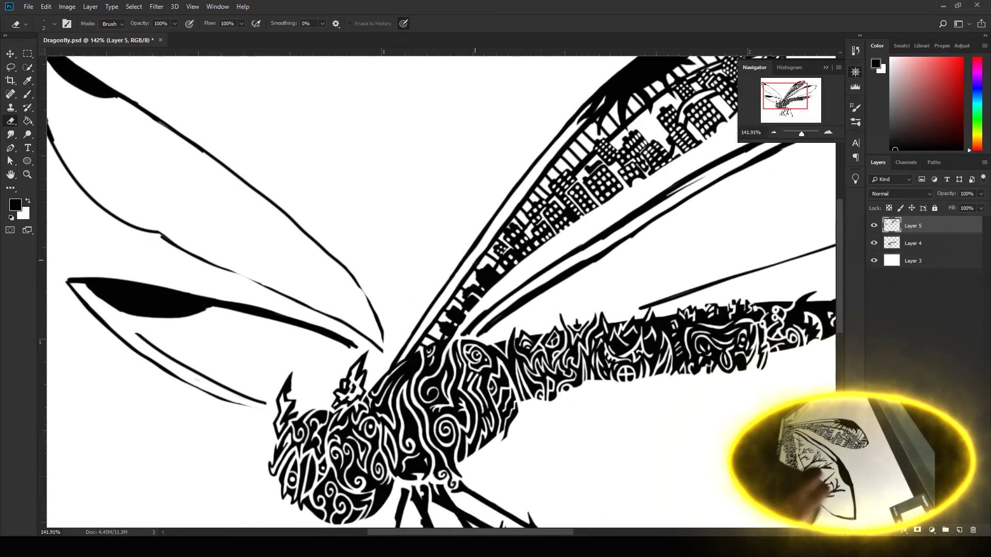
drag(465, 306, 484, 399)
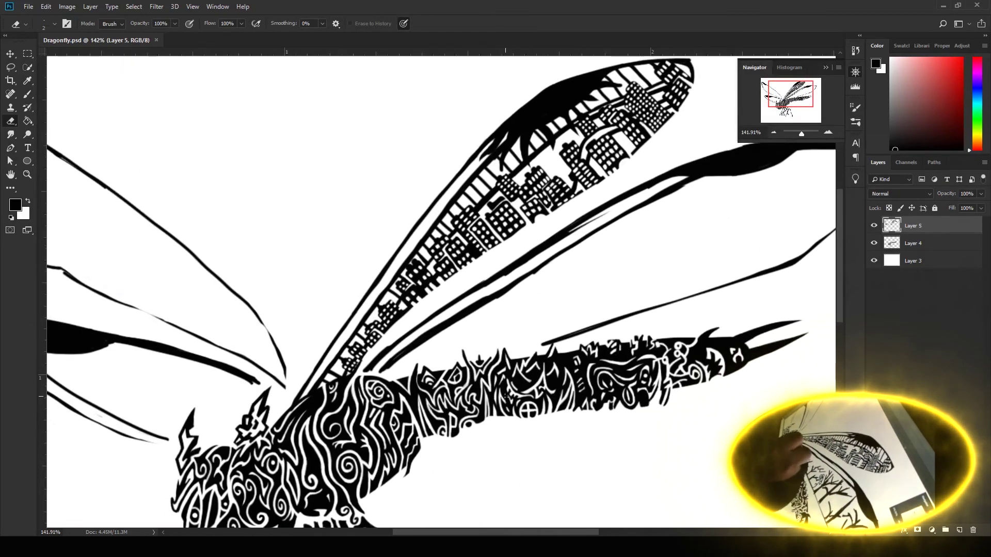
Step: Draw tree trunks, trees, grass and branches in the lower right wing
key(b)
mouse_move(361, 392)
mouse_down()
mouse_move(470, 369)
mouse_move(501, 289)
mouse_up()
drag(578, 356, 631, 248)
drag(464, 310, 516, 263)
drag(490, 314, 521, 291)
mouse_move(408, 372)
mouse_down()
mouse_move(441, 362)
mouse_move(437, 407)
mouse_up()
Step: Erase leafy foliage detail into the lower wing's trees
key(e)
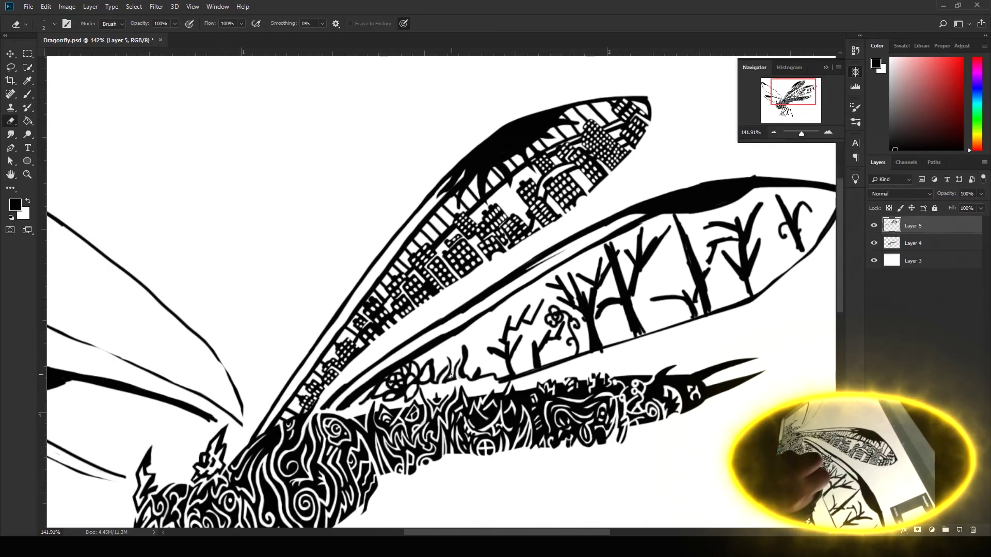
drag(378, 526, 349, 508)
drag(459, 354, 516, 281)
drag(490, 343, 532, 281)
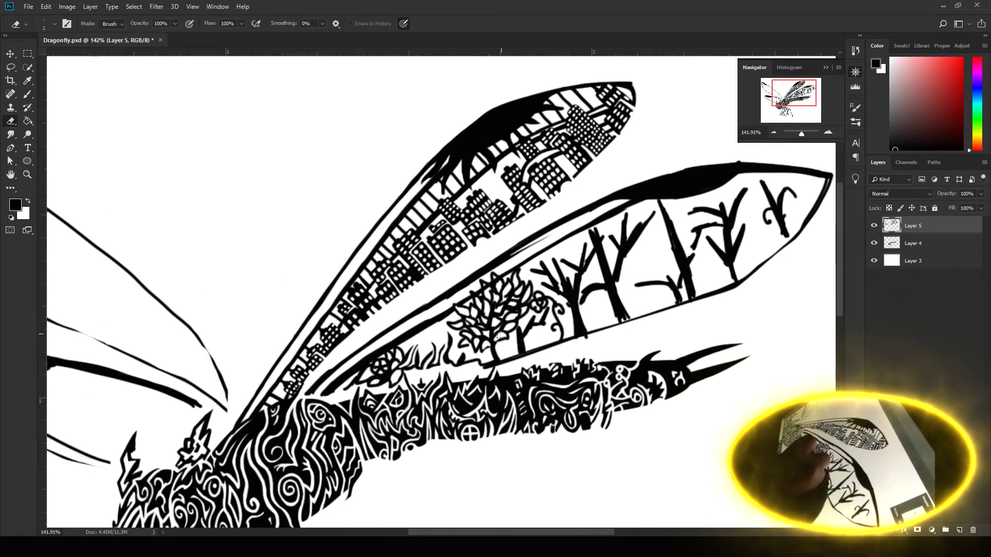
Step: Add branches and leafy tree-top strokes, plus a spiky drip along the wing's top edge
key(b)
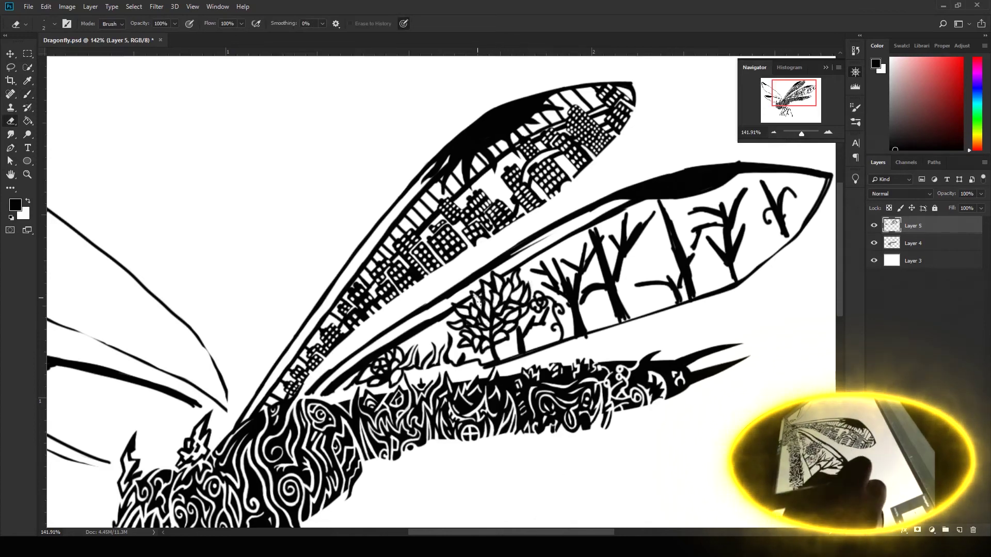
drag(459, 319, 477, 307)
drag(493, 340, 504, 326)
drag(454, 355, 617, 305)
drag(472, 336, 467, 343)
drag(467, 343, 448, 360)
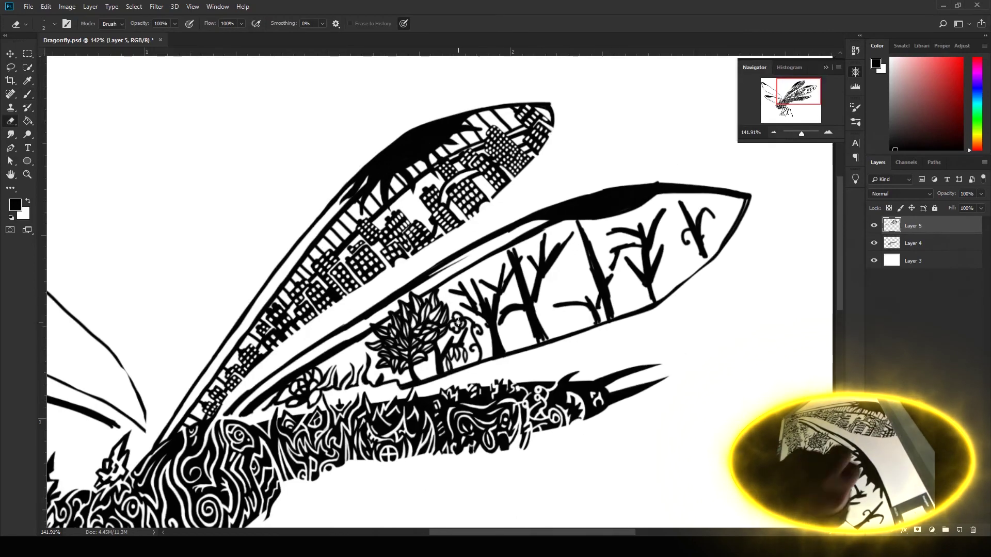
drag(578, 232, 569, 244)
drag(568, 242, 599, 252)
drag(642, 209, 632, 230)
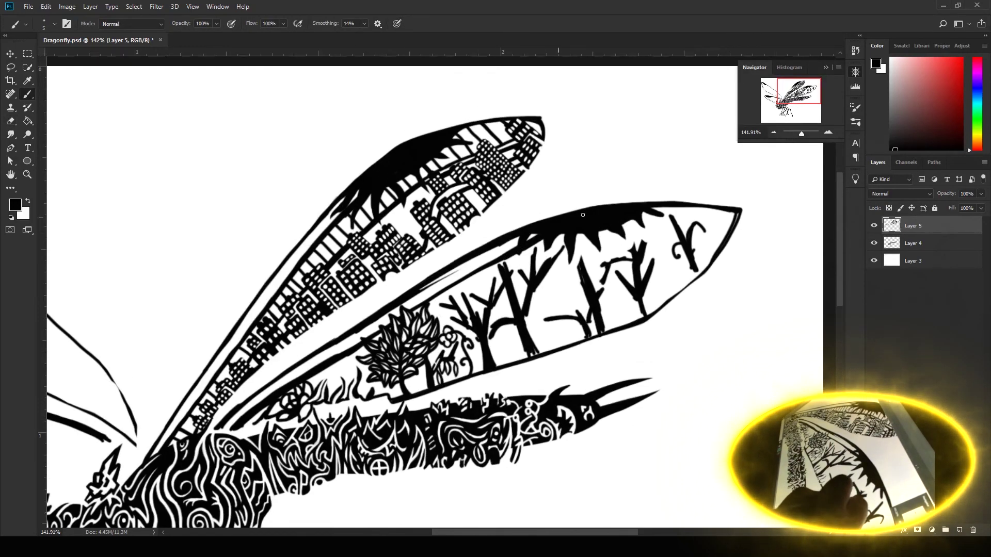
Step: Zoom in on the lower right wing and draw grass at the base of the trees
key(ctrl+0)
scroll(578, 313, up, 3)
drag(392, 262, 442, 255)
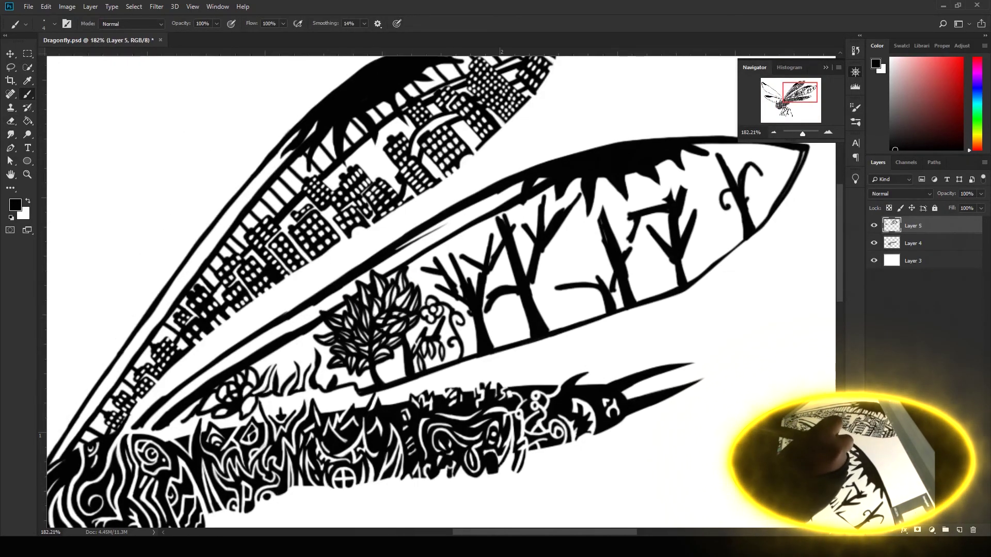
drag(503, 345, 506, 320)
drag(549, 328, 558, 302)
drag(647, 298, 658, 268)
Step: Outline the leafy foliage and the edge of a leaf and flower near the trees
key(e)
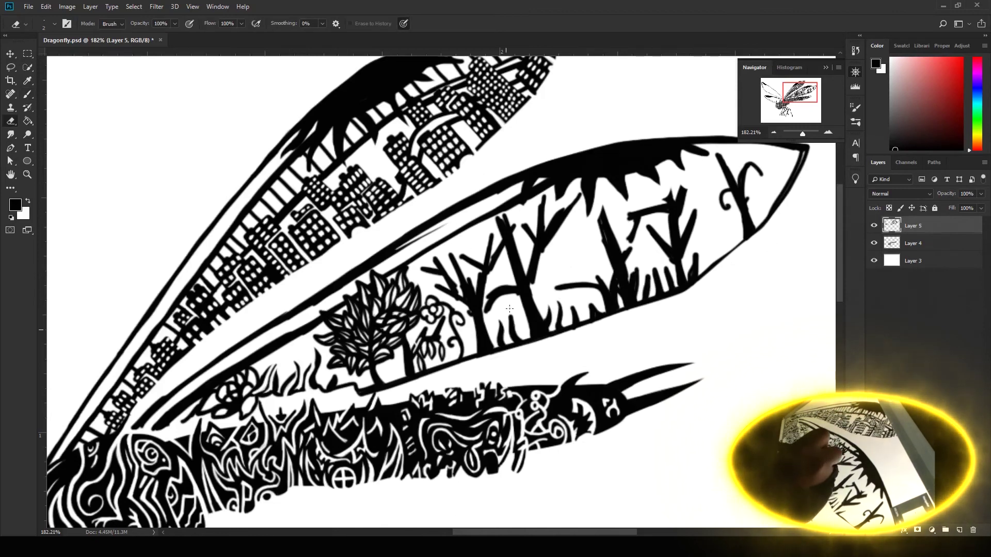
key(b)
drag(428, 289, 454, 248)
mouse_move(449, 258)
mouse_down()
mouse_move(490, 222)
mouse_move(438, 237)
mouse_move(431, 268)
mouse_move(477, 256)
mouse_up()
key(e)
key(b)
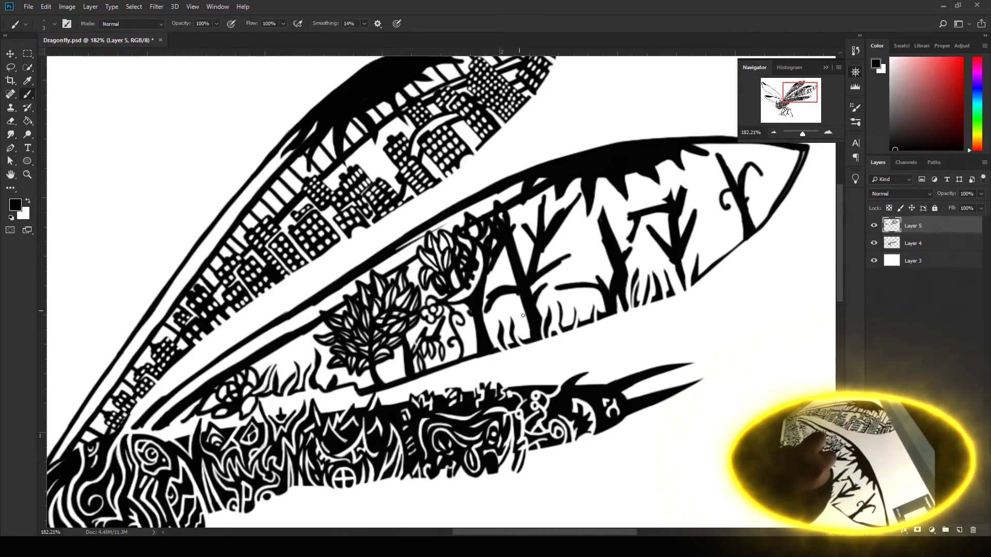
drag(480, 252, 484, 269)
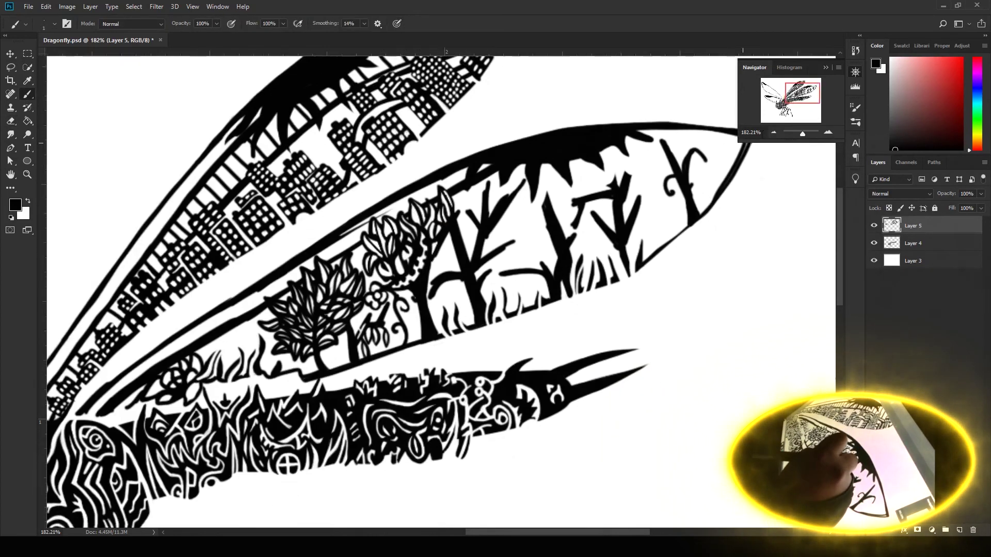
drag(485, 227, 490, 238)
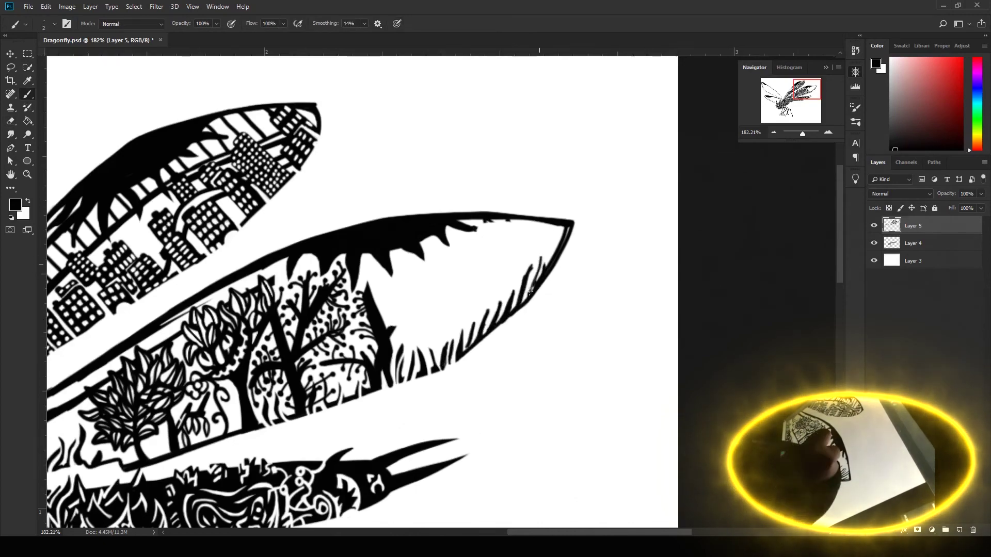
Step: Check the whole dragonfly, then brush two small flowers near the forest wing tip
drag(803, 134, 799, 135)
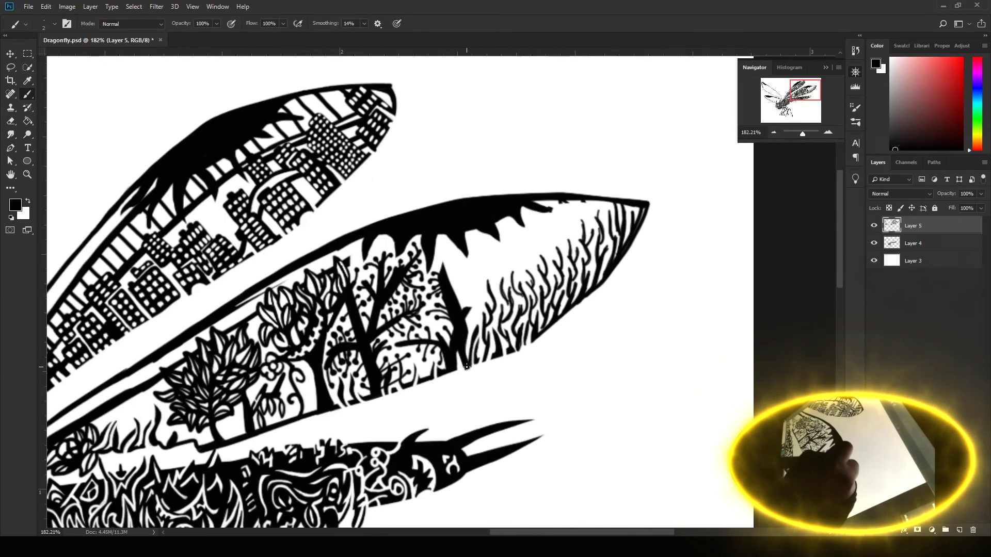
click(803, 135)
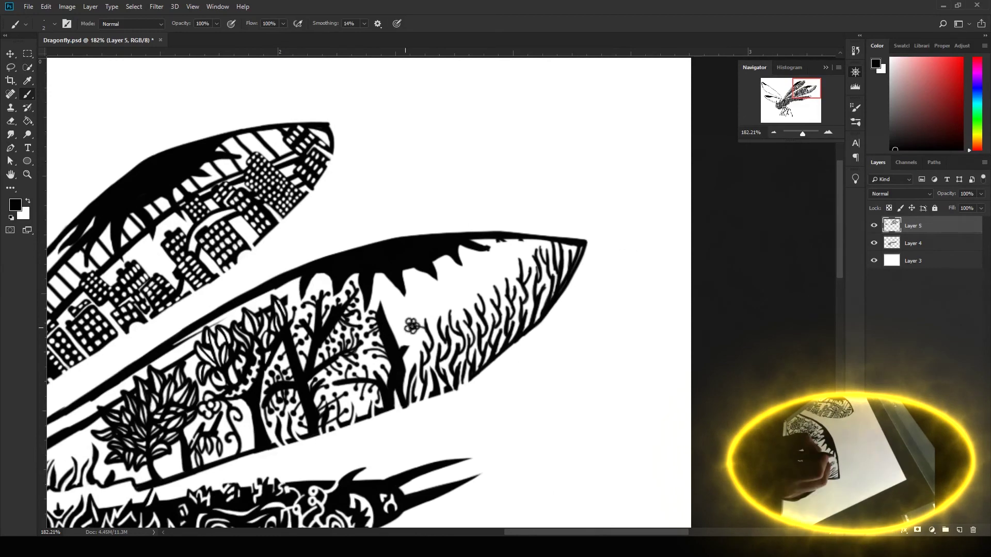
mouse_move(439, 301)
mouse_down()
mouse_move(462, 310)
mouse_move(449, 314)
mouse_up()
mouse_move(467, 276)
mouse_down()
mouse_move(468, 294)
mouse_move(579, 259)
mouse_move(523, 301)
mouse_up()
Step: Add a diagonal stroke and small curly strokes among the flowers
drag(378, 466, 732, 256)
key(e)
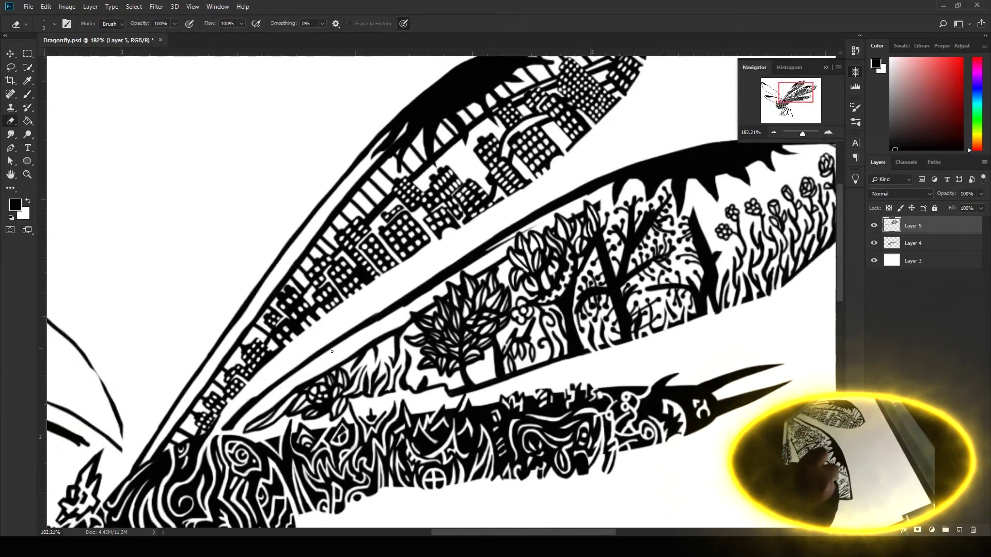
mouse_move(384, 346)
mouse_down()
mouse_move(509, 442)
mouse_move(531, 390)
mouse_up()
key(b)
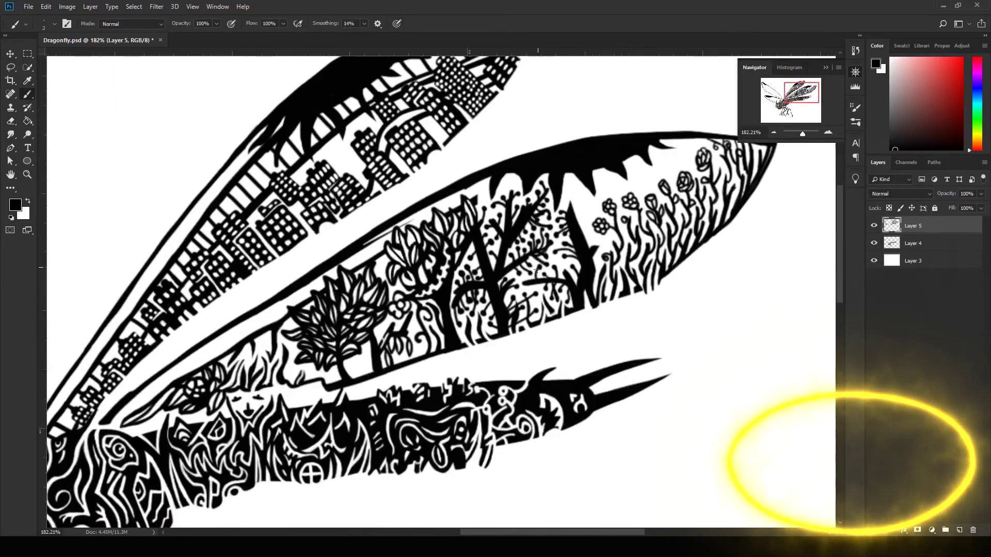
drag(493, 356, 645, 263)
mouse_move(488, 310)
mouse_down()
mouse_move(519, 318)
mouse_move(458, 322)
mouse_up()
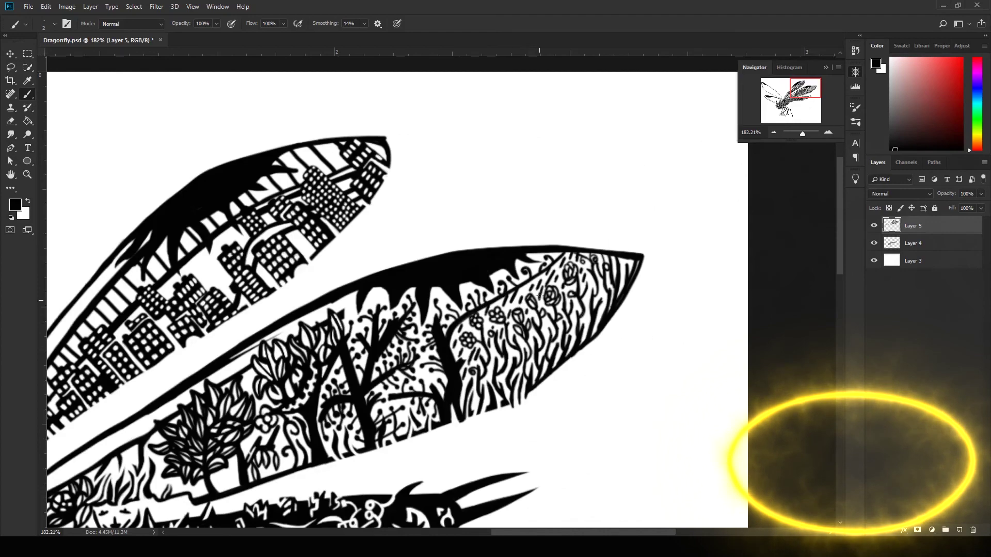
Step: Thicken the upper left wing's lower outline into a dripping black edge
scroll(539, 296, down, 2)
scroll(594, 217, down, 2)
scroll(640, 188, down, 2)
scroll(350, 206, up, 3)
mouse_move(239, 192)
mouse_down()
mouse_move(345, 284)
mouse_move(531, 382)
mouse_up()
key(e)
mouse_move(269, 129)
mouse_down()
mouse_move(305, 156)
mouse_move(325, 216)
mouse_move(347, 176)
mouse_up()
key(bracketleft)
key(bracketleft)
key(bracketleft)
mouse_move(432, 329)
mouse_down()
mouse_move(342, 320)
mouse_move(341, 390)
mouse_up()
Step: Extend the drip stroke near the upper left wing tip
key(b)
mouse_move(273, 270)
mouse_down()
mouse_move(299, 292)
mouse_move(377, 227)
mouse_up()
key(e)
key(b)
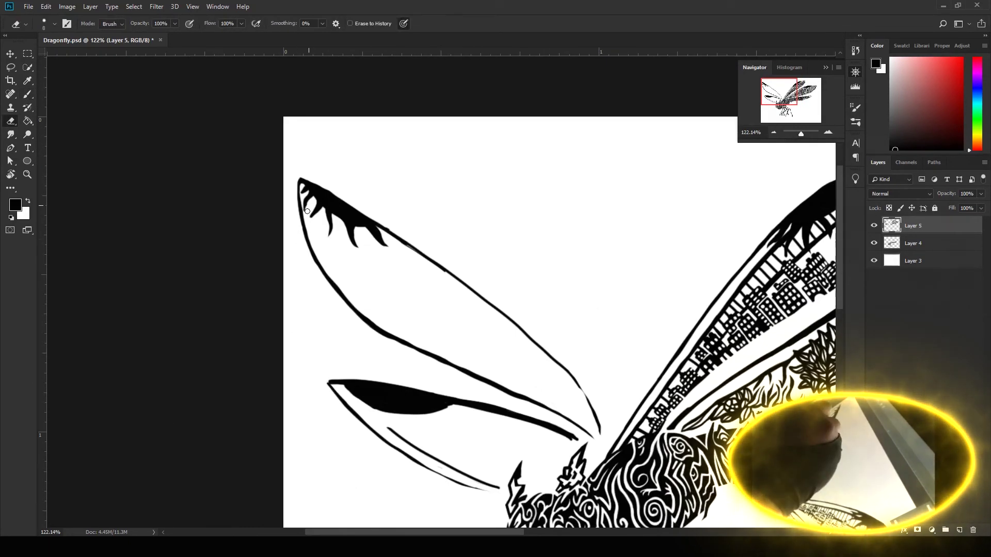
Step: Draw a hook-shaped tribal curl inside the upper left wing, redoing failed attempts
drag(471, 347, 382, 318)
drag(381, 318, 397, 333)
key(ctrl+z)
drag(309, 248, 418, 299)
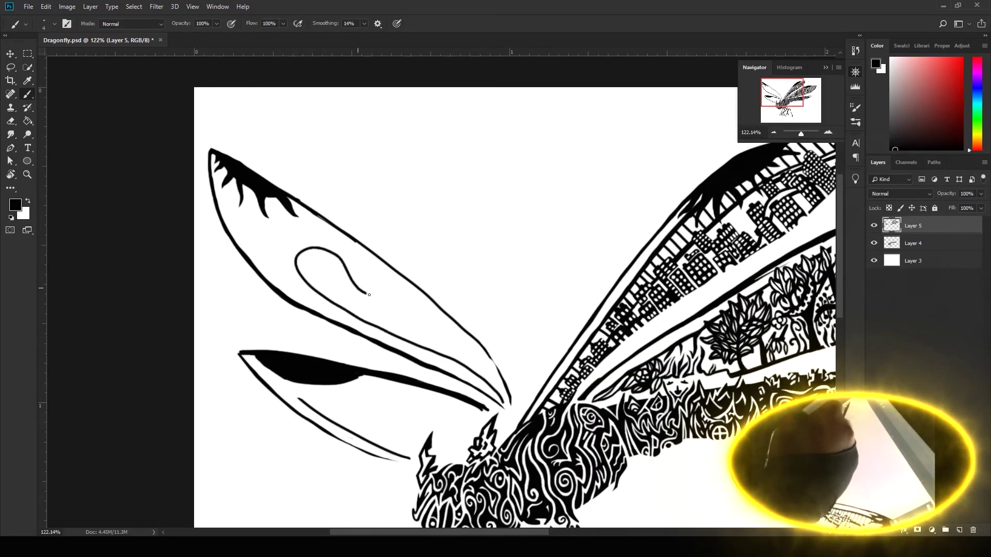
key(ctrl+z)
drag(309, 232, 407, 278)
drag(317, 262, 432, 202)
mouse_move(457, 186)
mouse_down()
mouse_move(343, 224)
mouse_move(428, 302)
mouse_up()
key(ctrl+z)
Step: Add connecting lines, a thick wave tail and a stroke along the wing's inner edge
drag(279, 203, 350, 241)
key(e)
key(b)
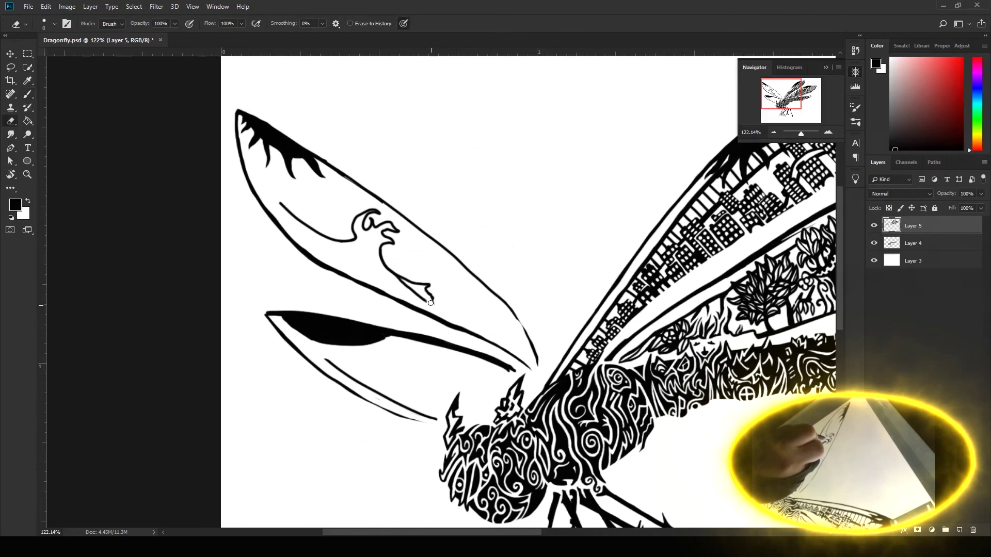
drag(410, 281, 531, 350)
key(ctrl+z)
key(ctrl+z)
drag(381, 245, 428, 299)
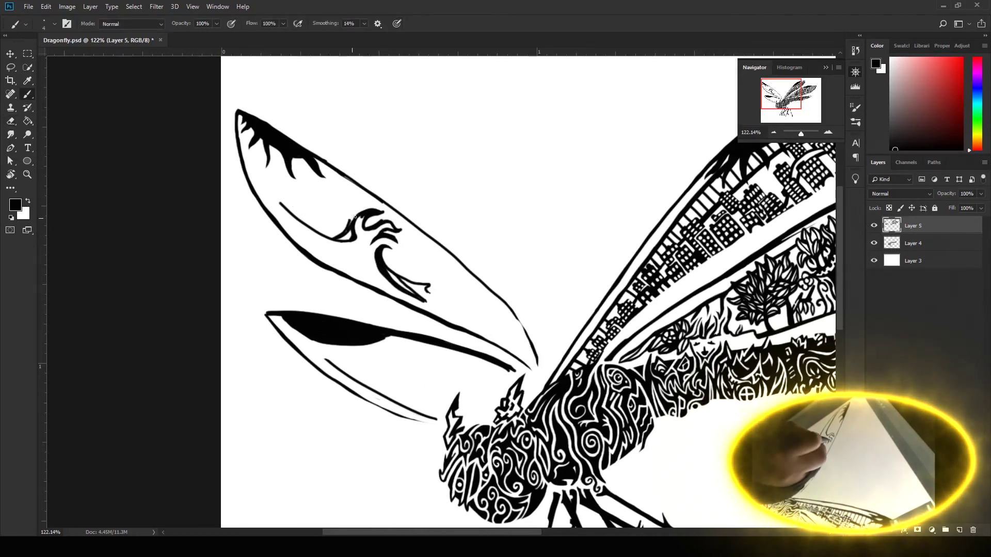
drag(352, 219, 249, 163)
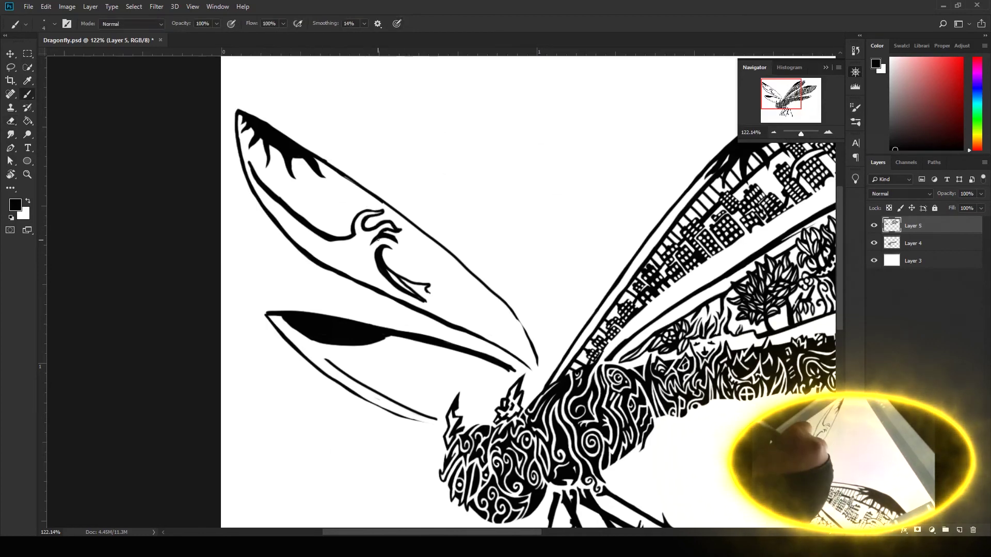
drag(473, 191, 399, 200)
Step: Erase along the wing's lower edge, thin the tribal stroke and add more wave strokes
key(e)
mouse_move(336, 299)
mouse_down()
mouse_move(438, 356)
mouse_move(362, 304)
mouse_up()
drag(402, 330, 442, 361)
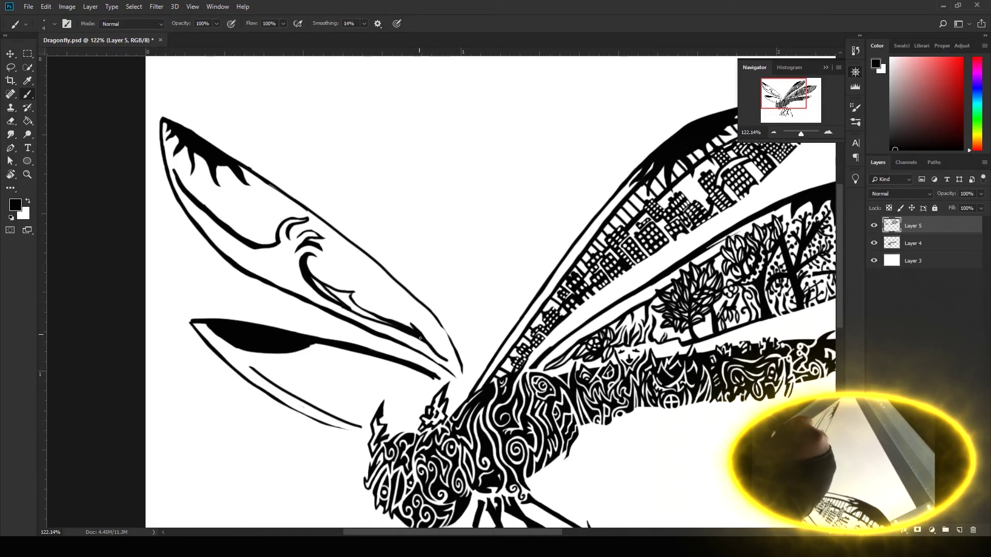
key(b)
mouse_move(307, 253)
mouse_down()
mouse_move(322, 284)
mouse_move(386, 343)
mouse_up()
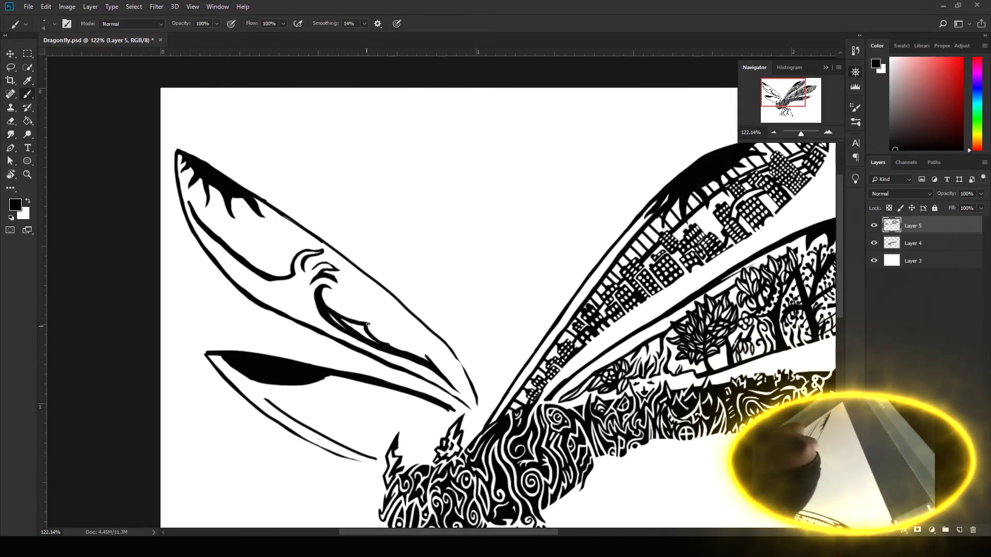
key(e)
drag(393, 330, 405, 366)
drag(306, 314, 348, 290)
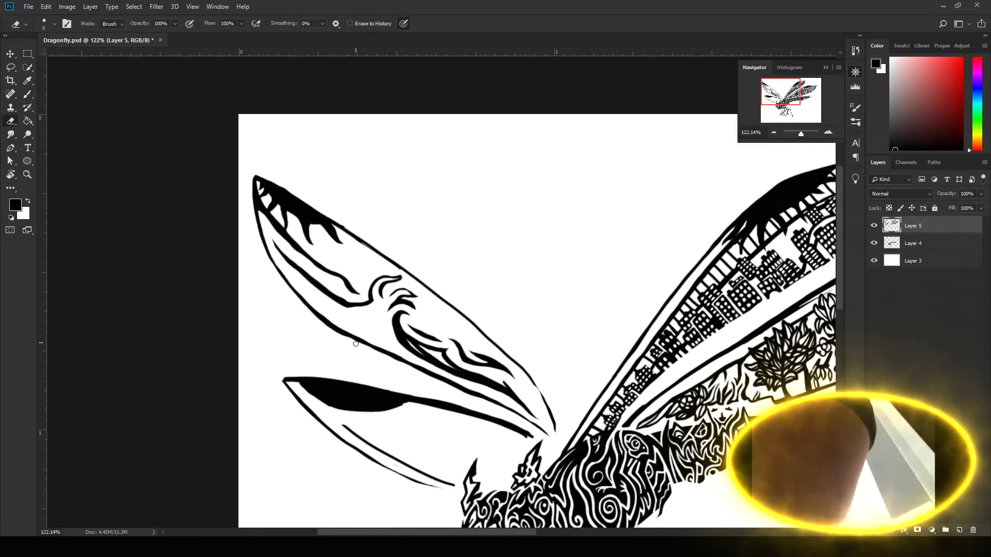
Step: Thicken the inner wing line with ink and erase it into shape
key(b)
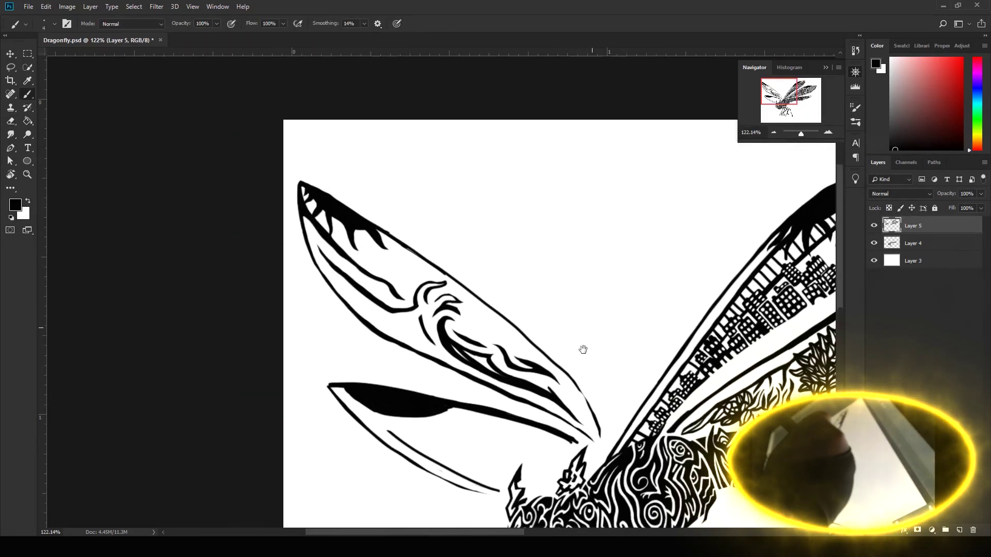
drag(338, 314, 357, 271)
drag(309, 233, 390, 290)
key(e)
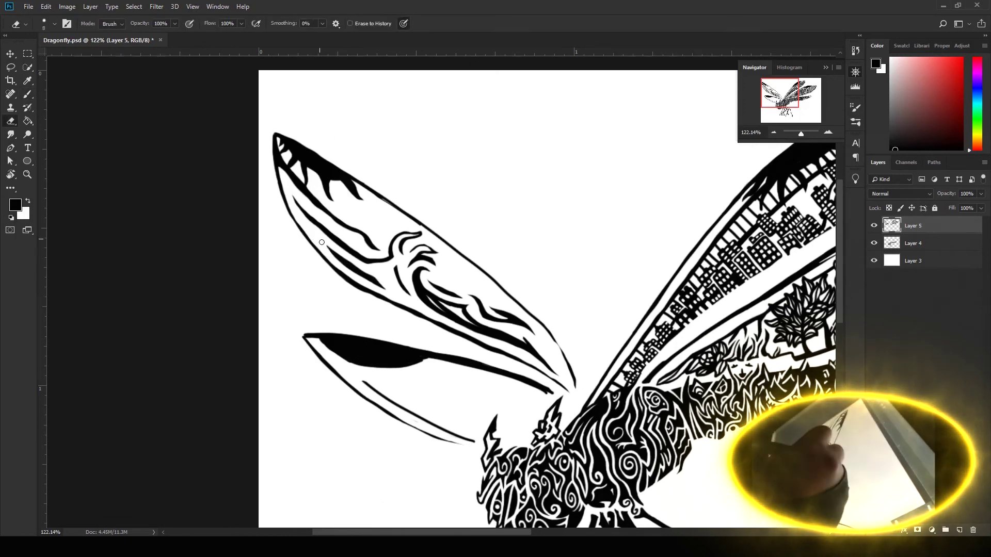
drag(487, 293, 448, 265)
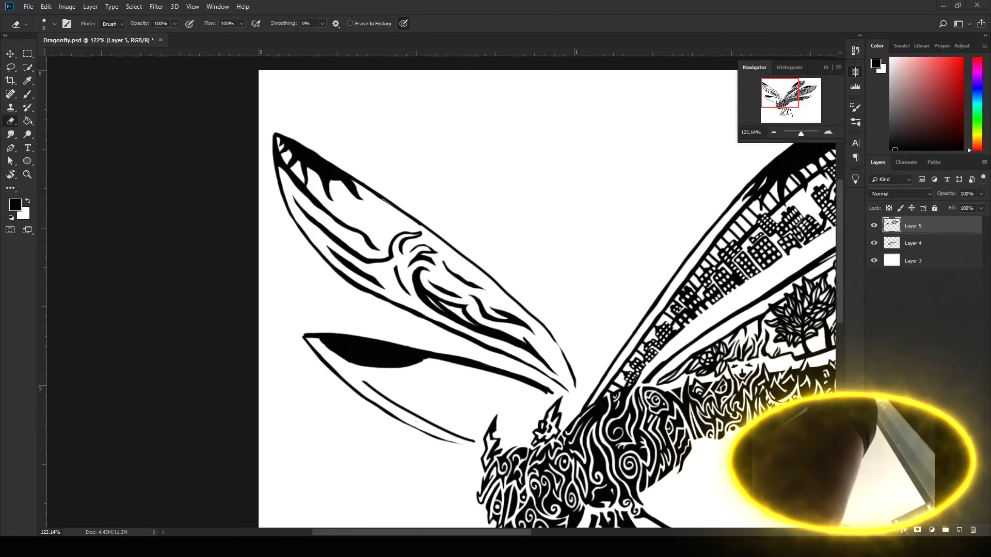
key(b)
key(e)
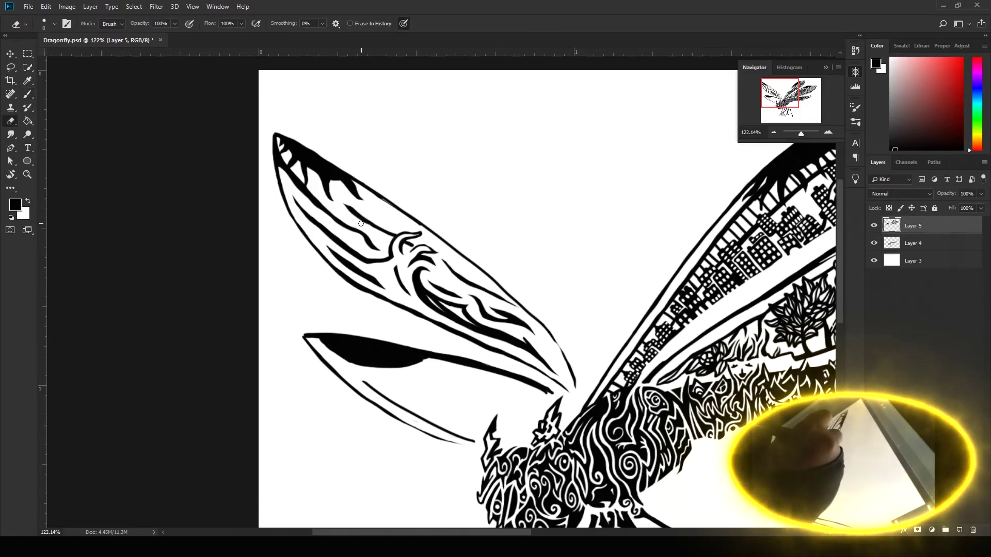
key(b)
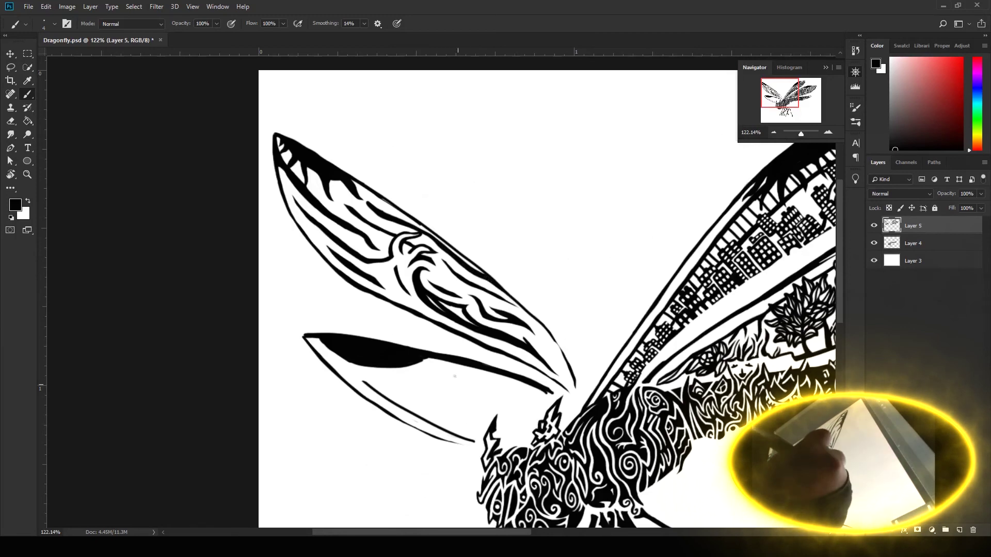
key(e)
Step: Clean up stray marks and touch up the tribal strokes near the wing tip
drag(402, 216, 483, 274)
key(b)
key(e)
drag(431, 302, 458, 330)
key(b)
drag(638, 452, 566, 435)
key(e)
drag(413, 317, 443, 329)
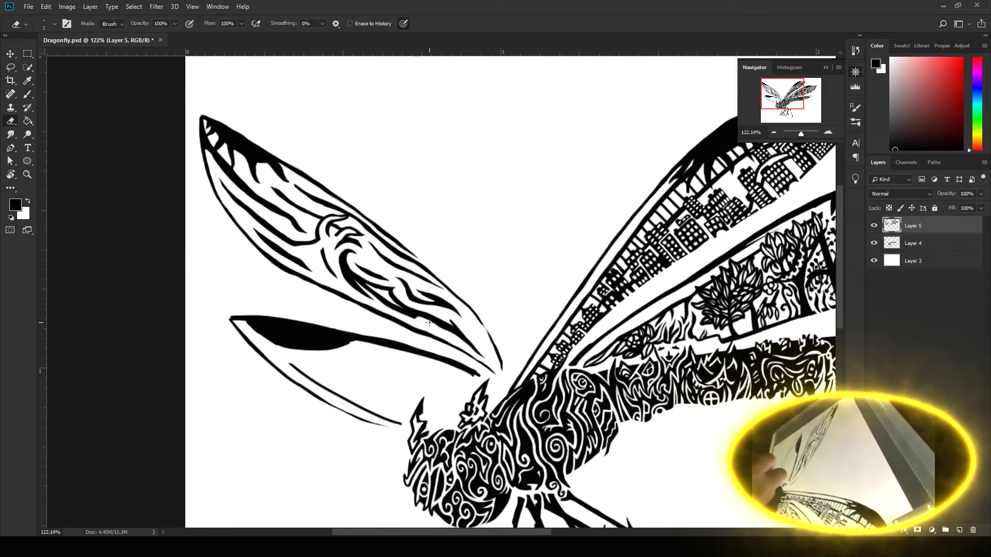
Step: Clean up the upper left wing tip outline and trim a few wing strokes
key(b)
key(e)
drag(314, 322, 358, 351)
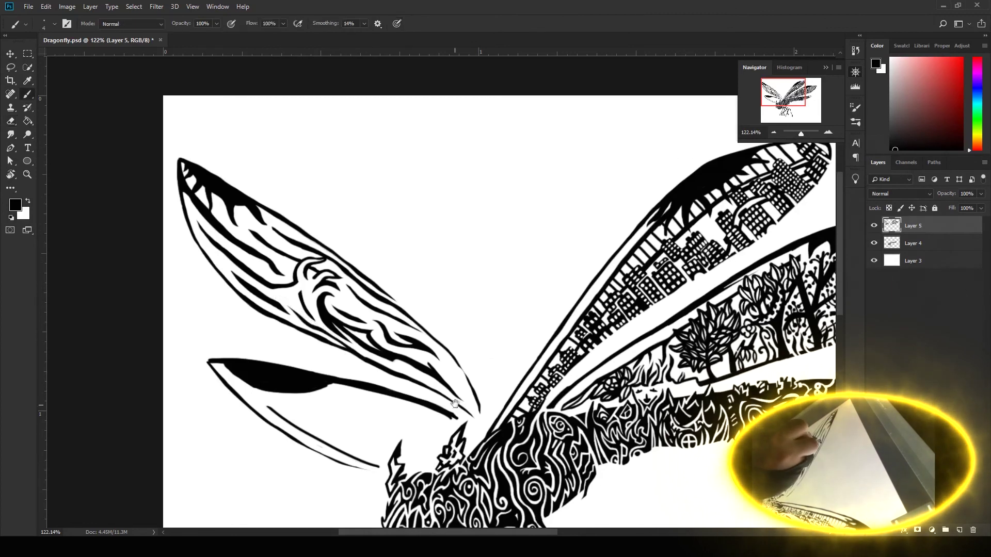
key(b)
drag(410, 465, 436, 487)
key(e)
drag(340, 279, 331, 295)
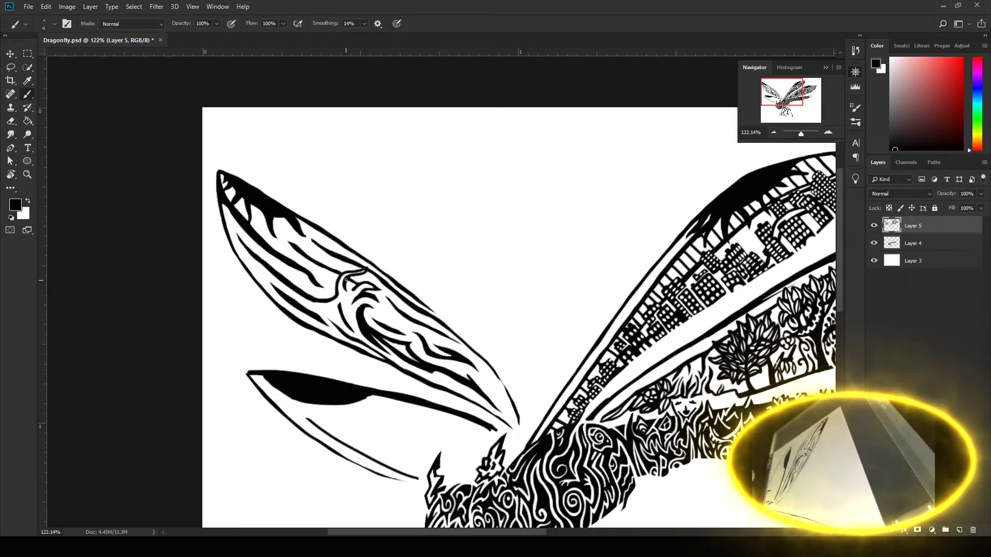
Step: Decorate the upper left wing with small rings and a dot near the tip
key(b)
drag(237, 233, 239, 282)
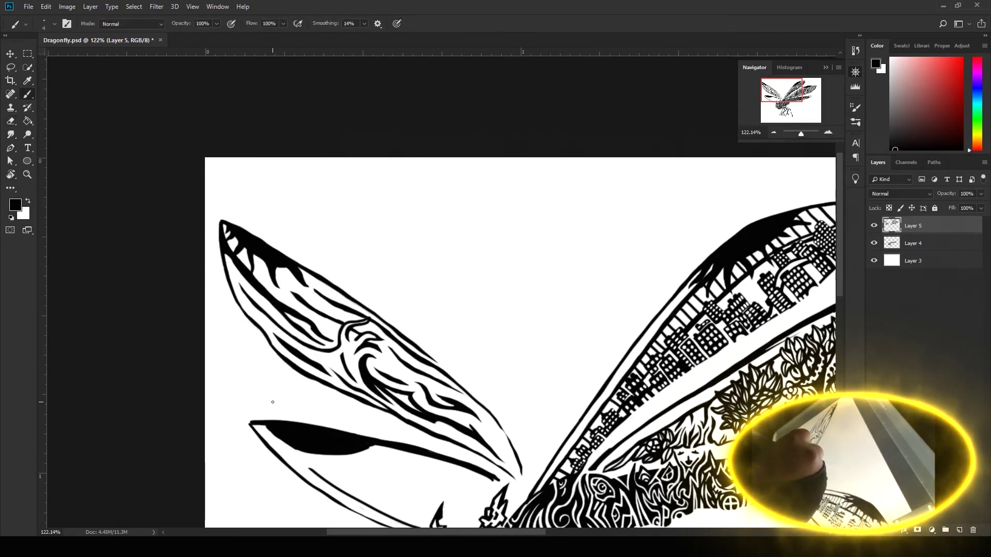
drag(272, 402, 208, 344)
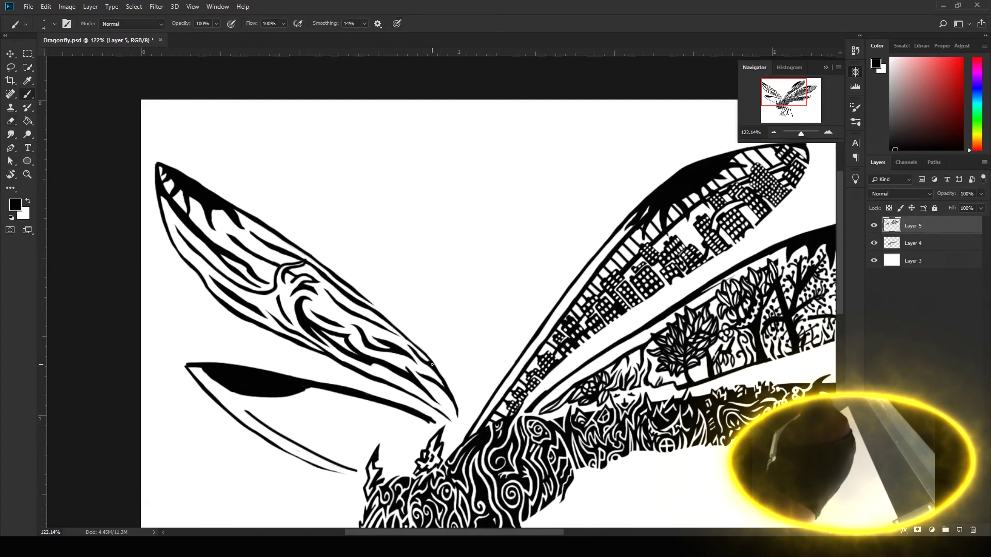
drag(432, 364, 529, 391)
key(e)
mouse_move(697, 552)
mouse_down()
mouse_move(451, 423)
mouse_move(689, 552)
mouse_up()
key(b)
drag(334, 269, 333, 271)
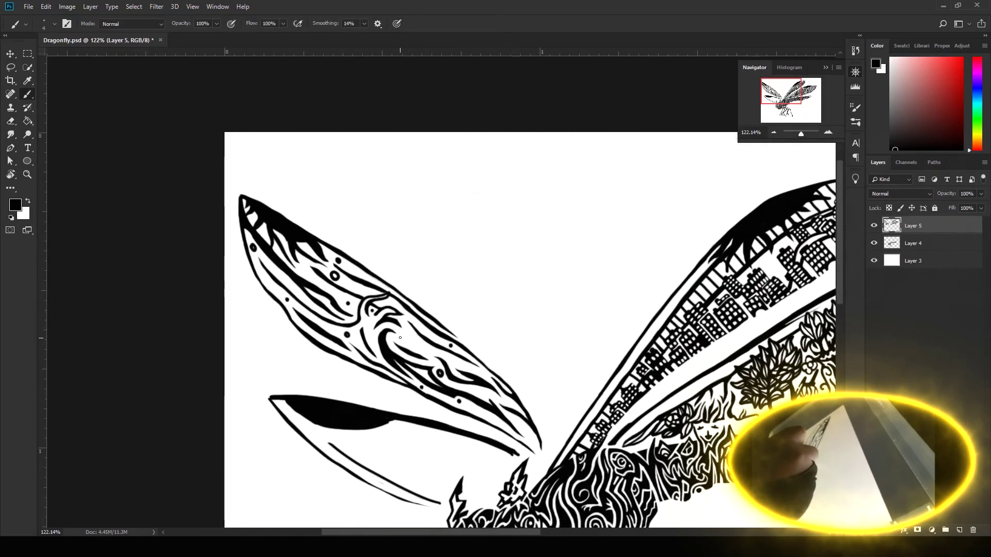
click(534, 444)
mouse_move(366, 276)
mouse_down()
mouse_move(433, 286)
mouse_move(425, 262)
mouse_up()
Step: Draw thin lash-like strokes along the lower left wing's edge under the black band
key(e)
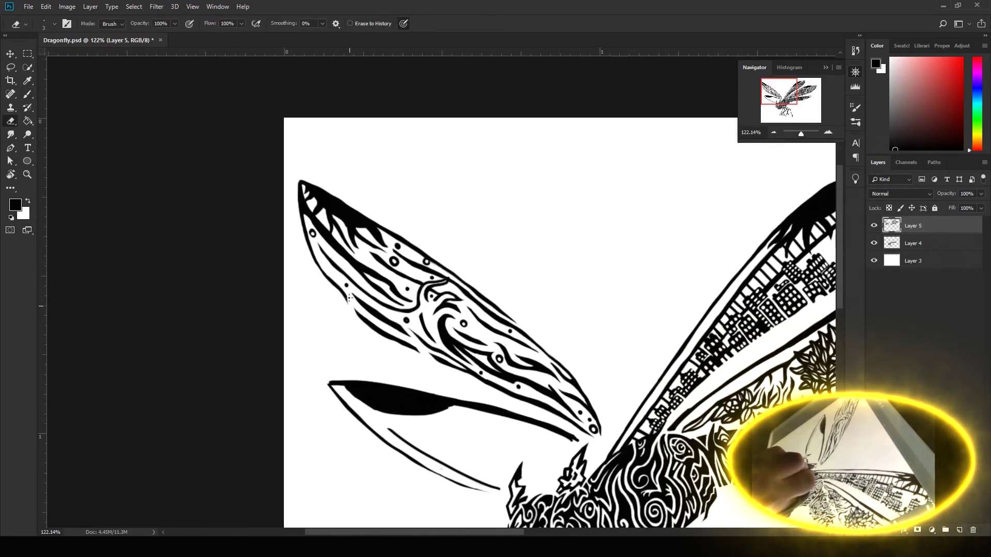
drag(348, 298, 230, 140)
key(b)
drag(269, 283, 381, 330)
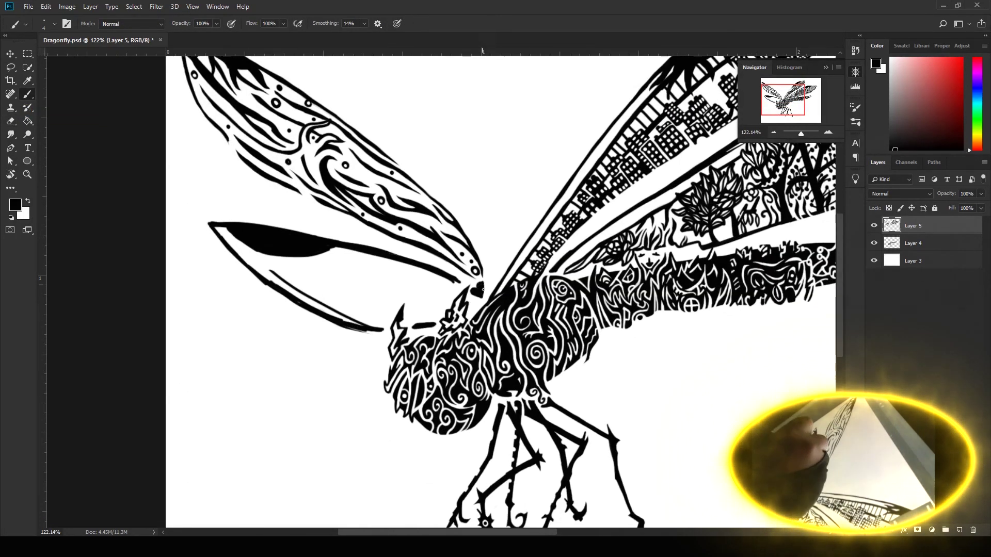
drag(483, 289, 537, 336)
Step: Sketch thin inner lines for the pyramids inside the lower left wing
key(e)
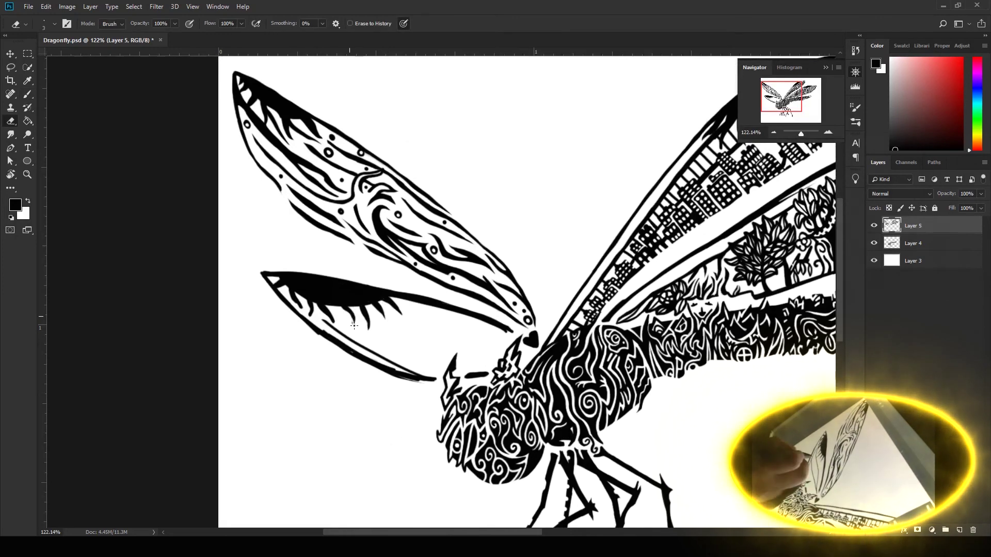
drag(361, 313, 429, 273)
key(b)
drag(578, 297, 393, 279)
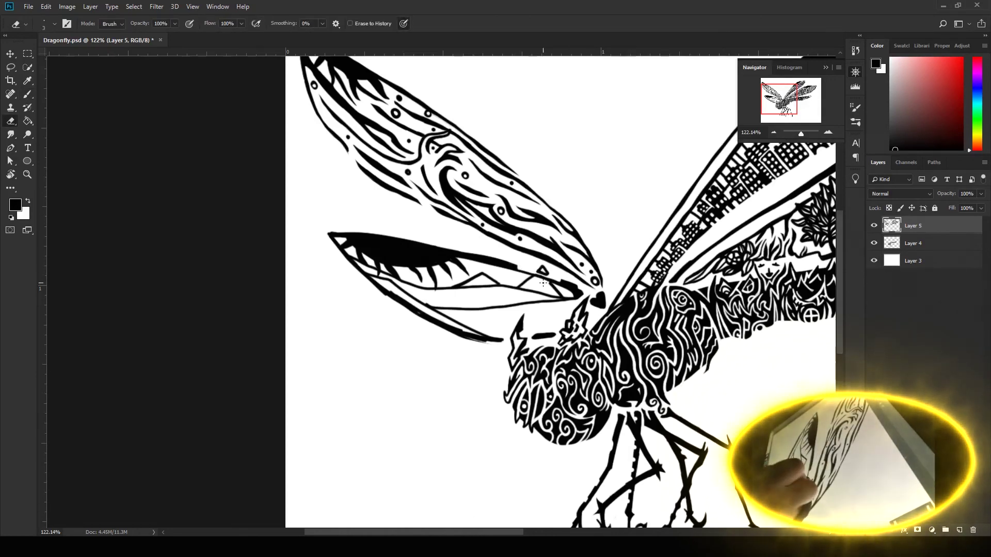
scroll(541, 270, up, 3)
key(b)
scroll(509, 320, down, 4)
scroll(392, 351, up, 2)
Step: Outline a small barrel shape, lasso it, and move it onto the lower wing
drag(436, 346, 415, 338)
key(e)
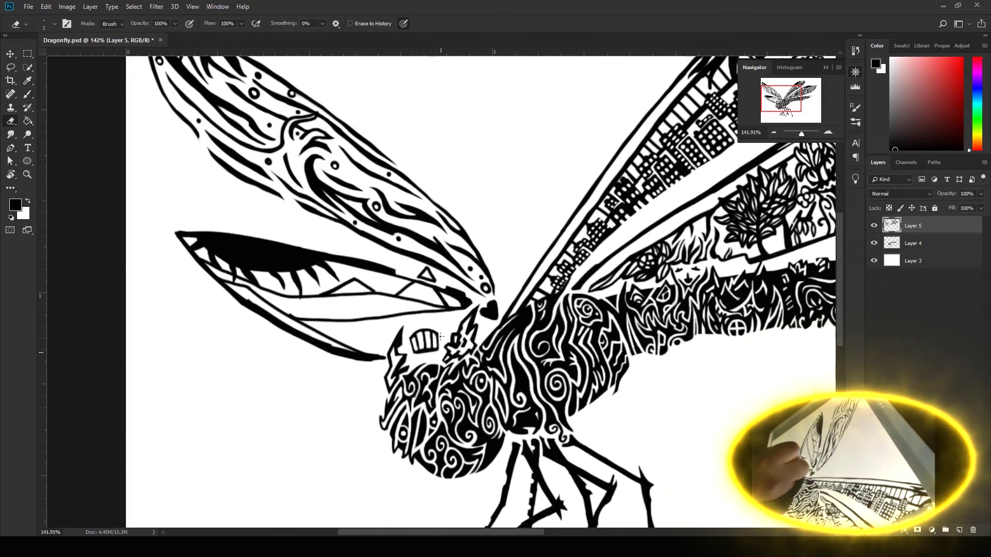
key(l)
drag(410, 333, 412, 335)
scroll(413, 361, down, 3)
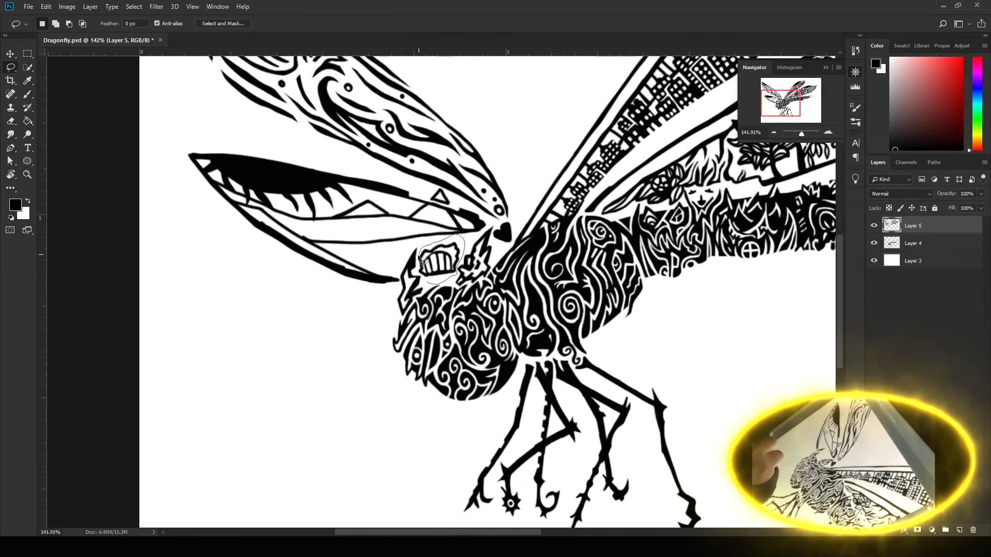
mouse_move(428, 249)
mouse_down()
mouse_move(334, 236)
mouse_move(371, 274)
mouse_up()
key(ctrl+d)
Step: Thicken the wing edge near the head, hatch the triangle, and begin crescent dunes
key(e)
key(b)
drag(308, 242, 400, 282)
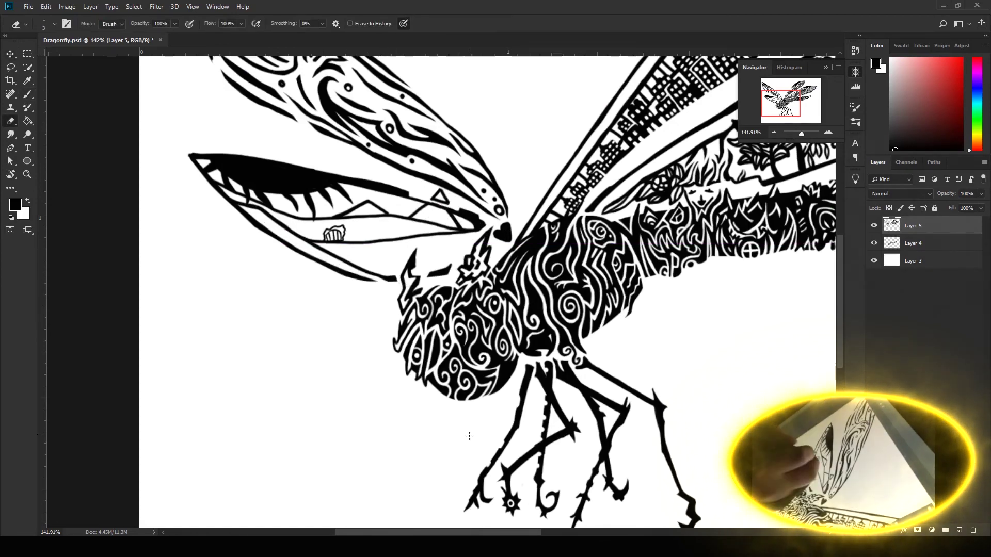
drag(395, 357, 505, 408)
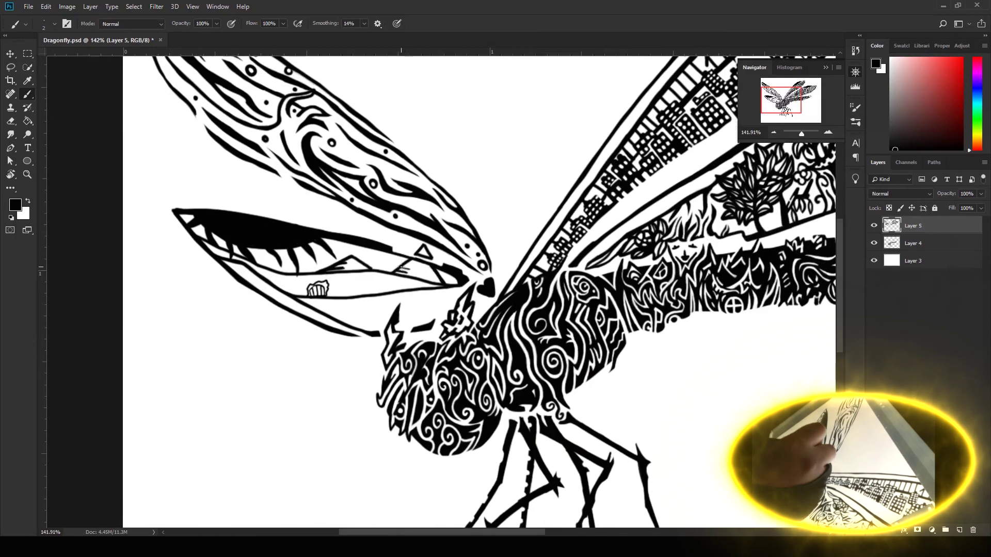
drag(516, 258, 389, 263)
drag(399, 272, 420, 262)
mouse_move(341, 309)
mouse_down()
mouse_move(550, 316)
mouse_move(563, 305)
mouse_up()
key(e)
key(b)
drag(513, 285, 544, 282)
Step: Trim the crescent dune strokes and erase a stray curved stroke
key(e)
key(b)
mouse_move(578, 315)
mouse_down()
mouse_move(612, 307)
mouse_move(570, 304)
mouse_up()
key(e)
key(b)
key(e)
mouse_move(681, 290)
mouse_down()
mouse_move(521, 311)
mouse_move(713, 295)
mouse_up()
key(b)
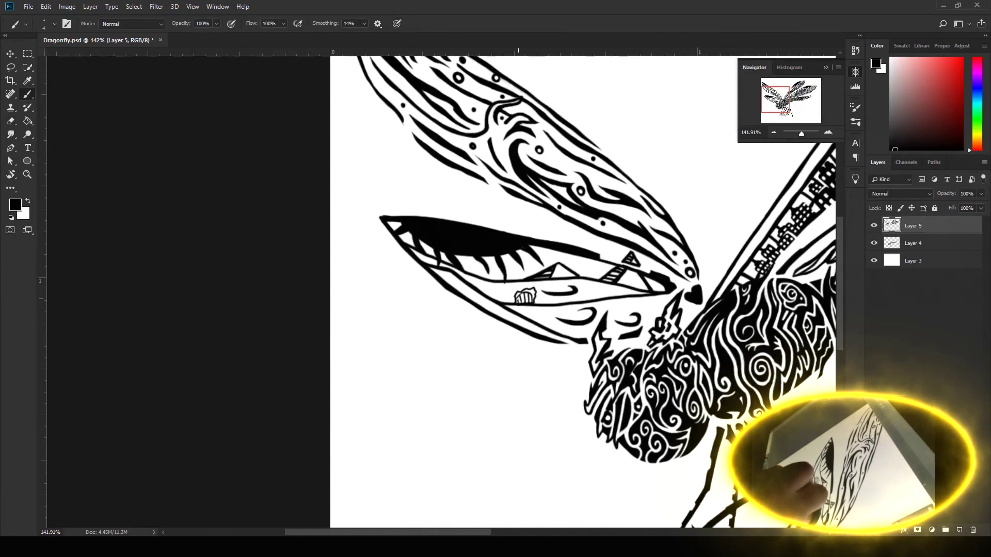
Step: Add small marks on both sides of the barrel shape and a dune mark
drag(533, 302, 547, 301)
scroll(629, 304, up, 5)
drag(402, 278, 422, 281)
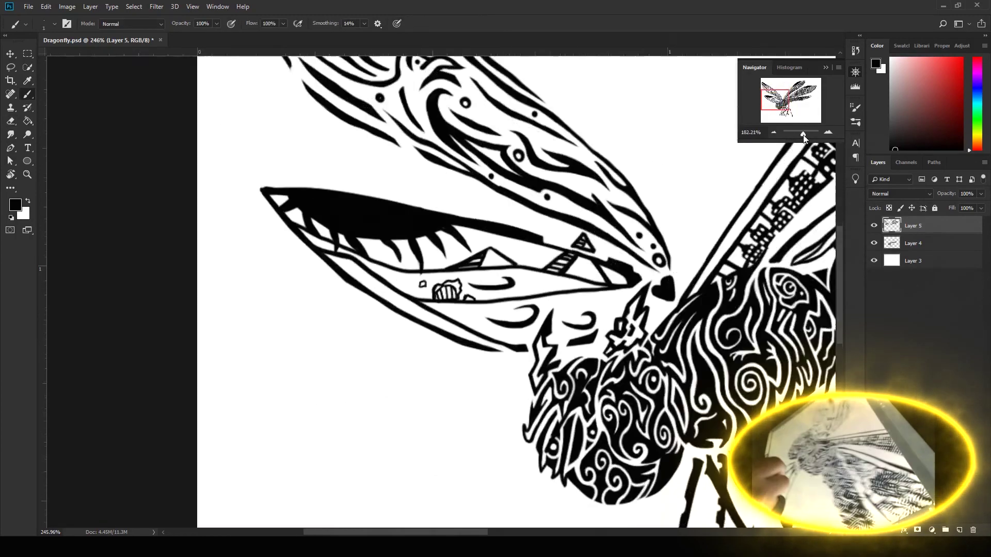
scroll(556, 327, down, 3)
drag(635, 311, 630, 318)
key(e)
key(b)
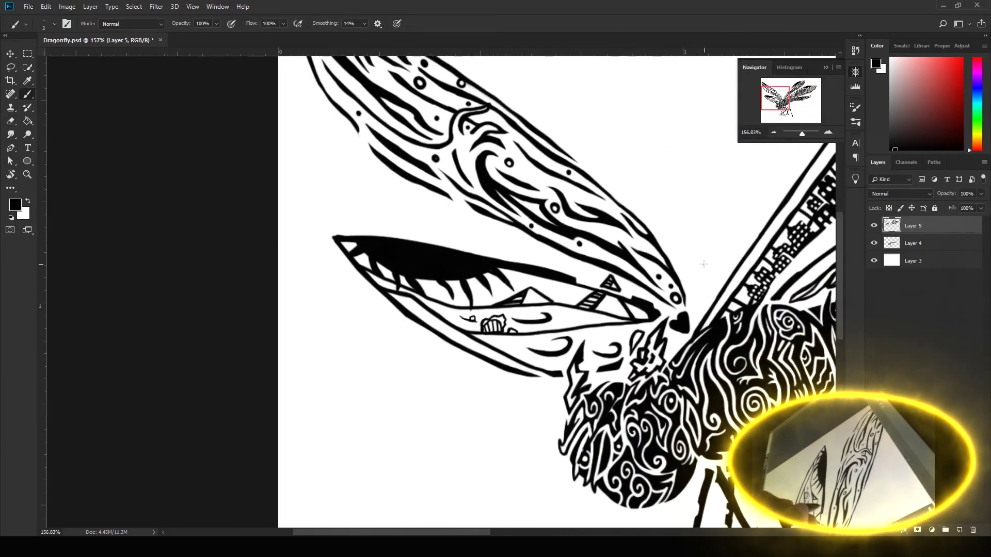
Step: Hatch the gaps between the black band's spikes, erasing and repainting for cleanup
drag(570, 274, 639, 306)
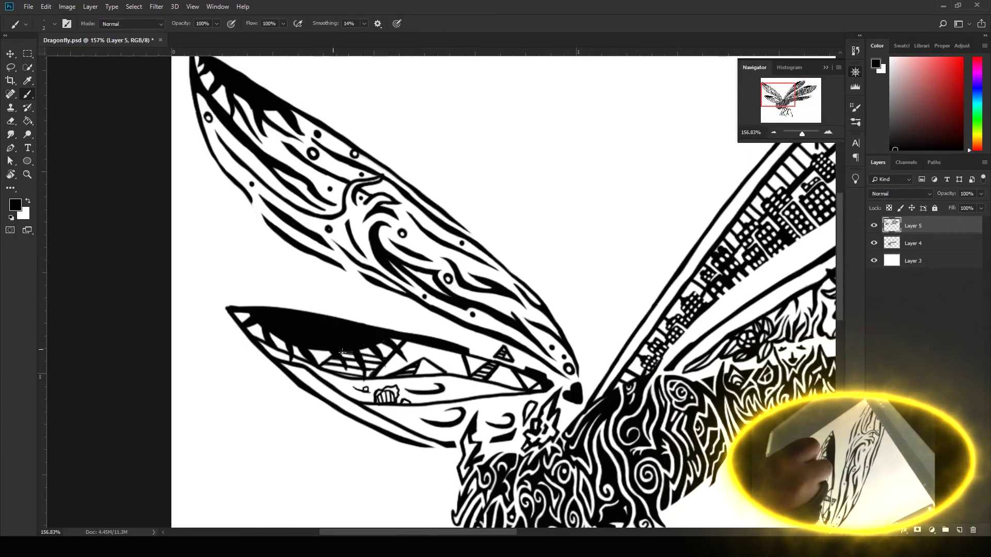
drag(493, 297, 560, 289)
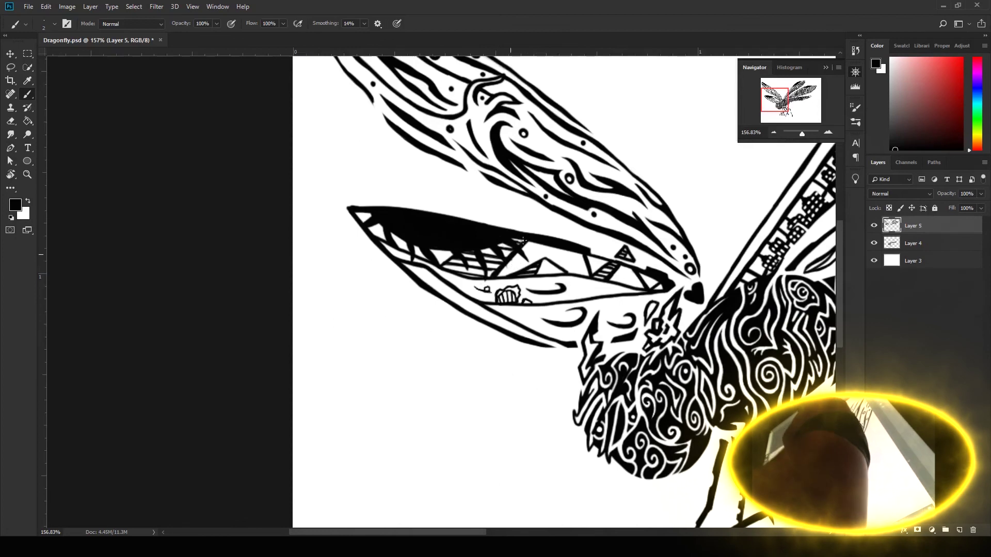
mouse_move(287, 437)
mouse_down()
mouse_move(281, 406)
mouse_move(90, 441)
mouse_up()
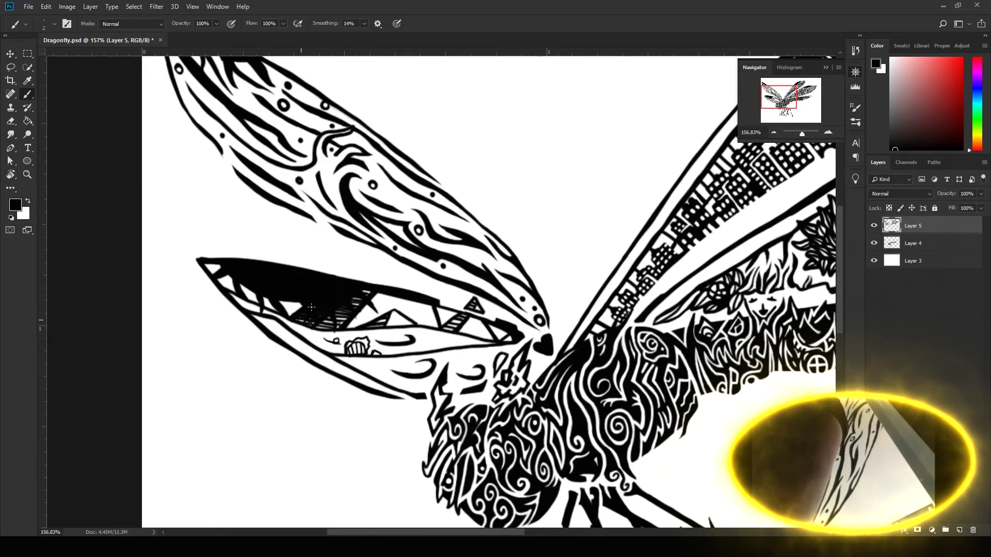
scroll(305, 306, up, 4)
key(e)
mouse_move(305, 305)
mouse_down()
mouse_move(301, 298)
mouse_move(392, 269)
mouse_move(341, 260)
mouse_move(253, 270)
mouse_up()
key(b)
drag(267, 306, 277, 297)
drag(302, 273, 339, 253)
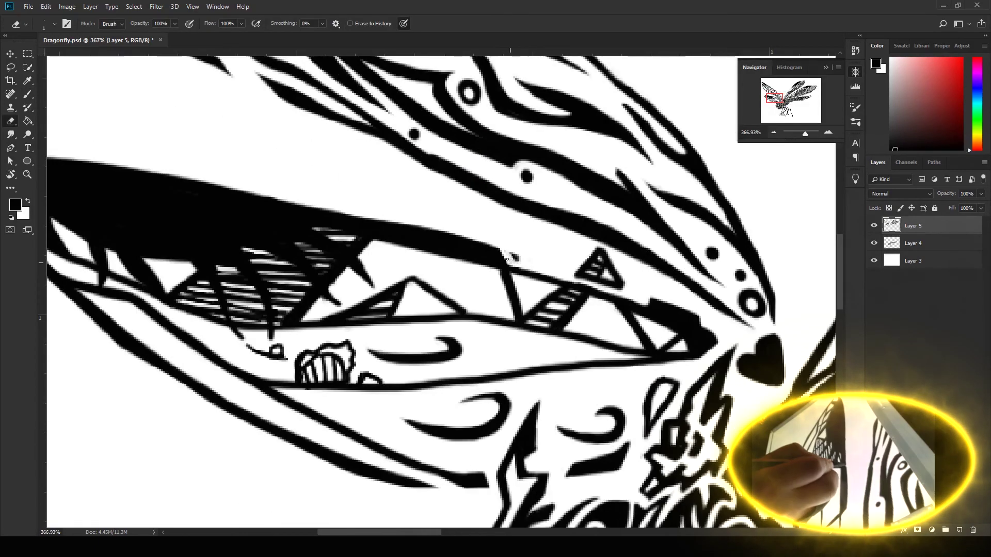
Step: Zoom out to the whole dragonfly, then navigate back around the desert wing
key(ctrl+0)
key(e)
key(b)
scroll(407, 338, up, 5)
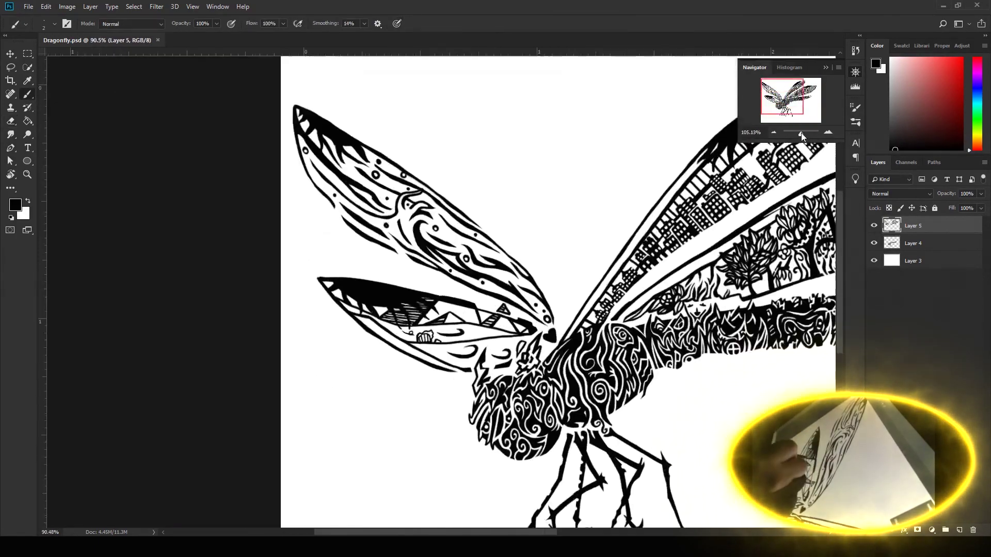
drag(447, 282, 515, 230)
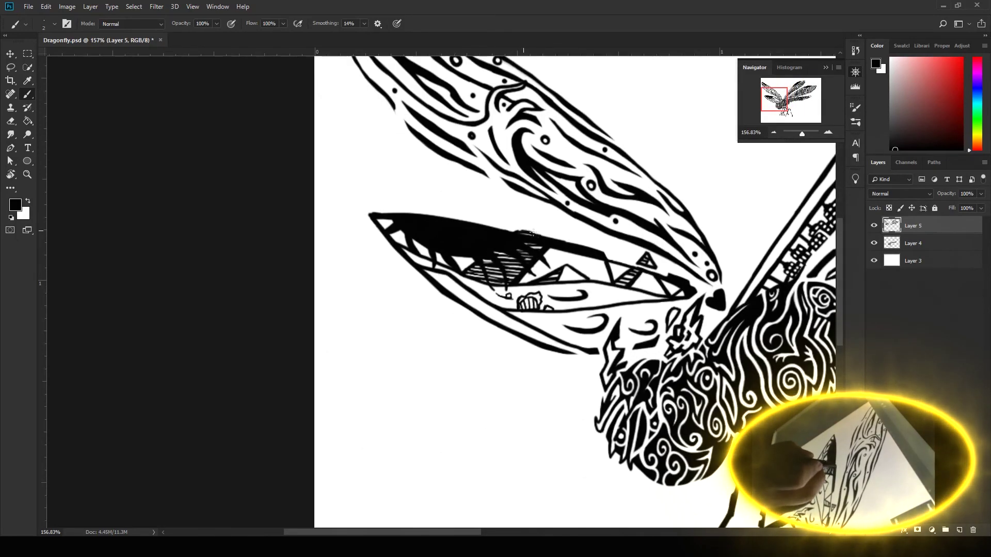
scroll(541, 236, up, 3)
key(e)
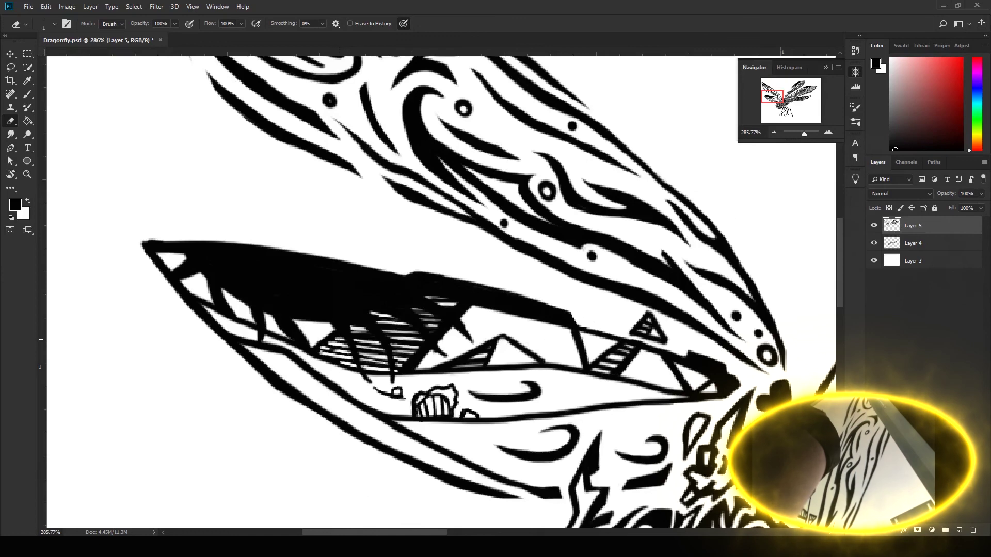
scroll(364, 337, down, 2)
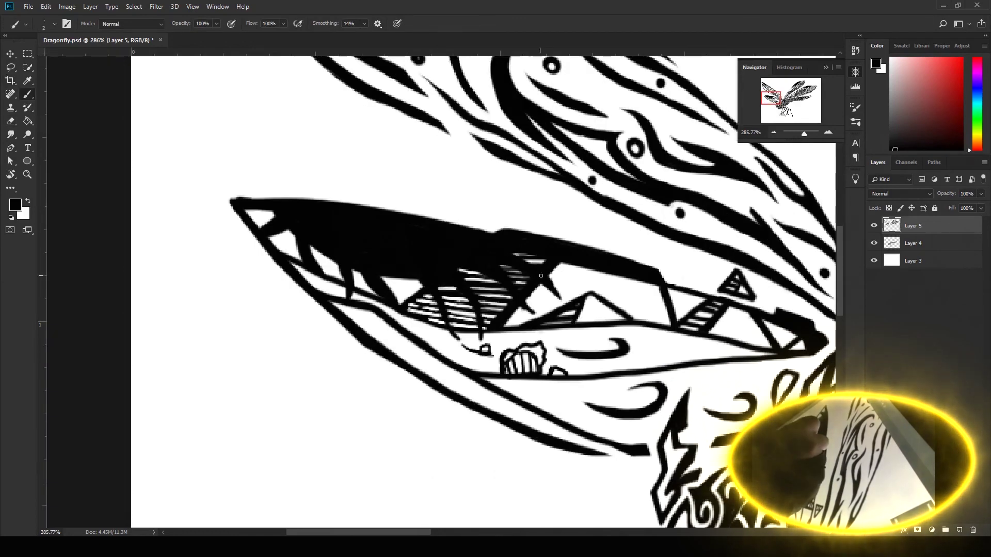
scroll(380, 342, up, 2)
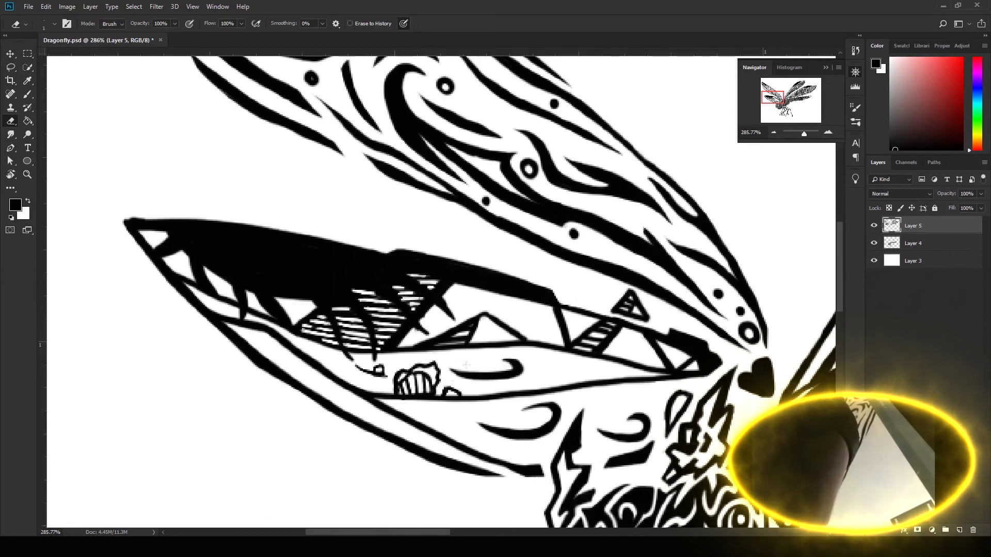
scroll(317, 284, up, 1)
scroll(317, 284, right, 3)
drag(804, 133, 802, 133)
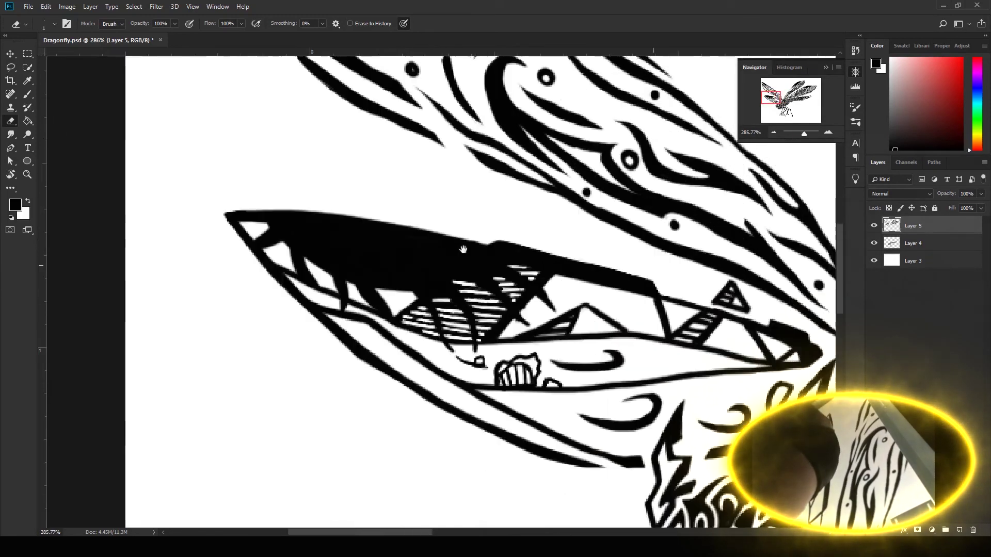
scroll(529, 274, right, 5)
scroll(529, 273, down, 1)
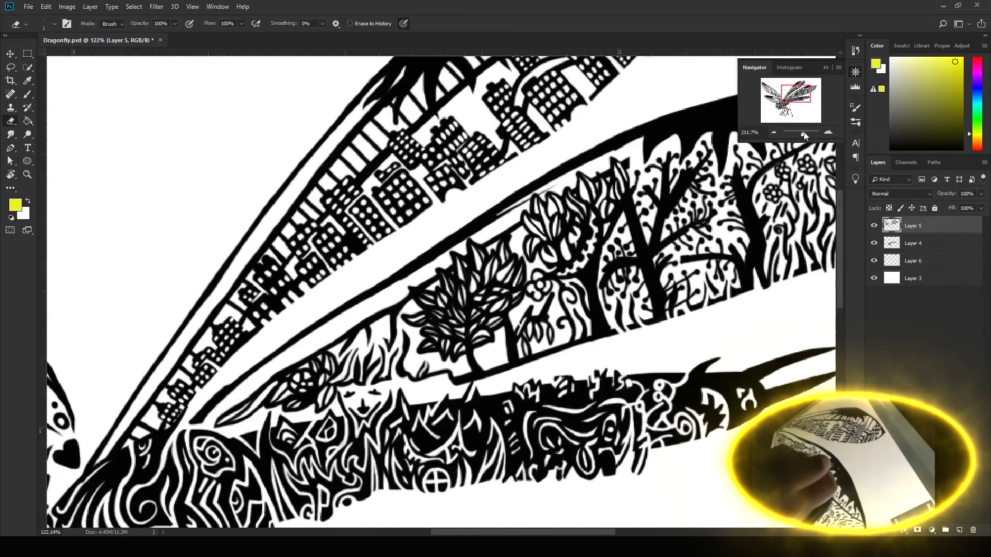
key(e)
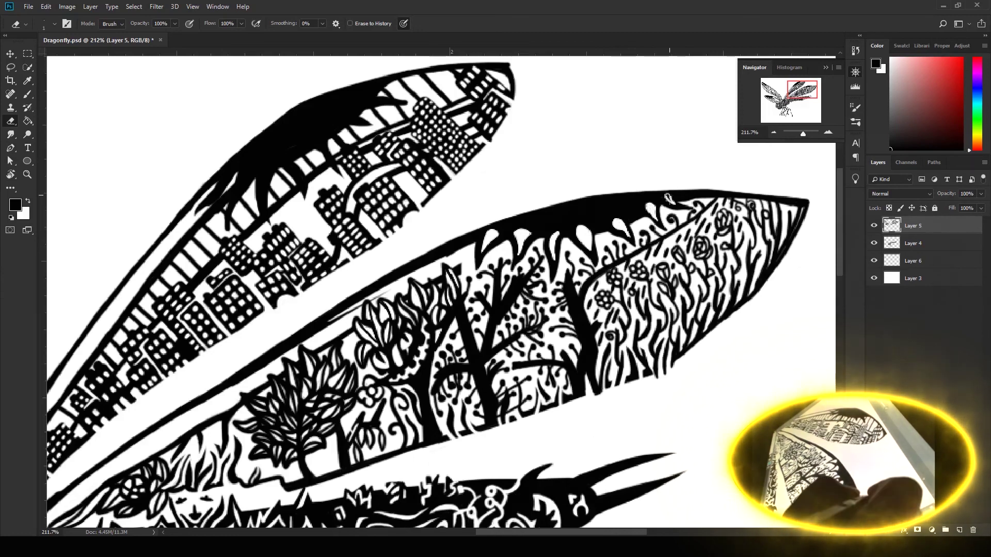
Step: Pan over the wing tips, erase an edge strip, and rezoom to about 367% on the lower-left tip
drag(669, 199, 809, 260)
drag(366, 234, 371, 225)
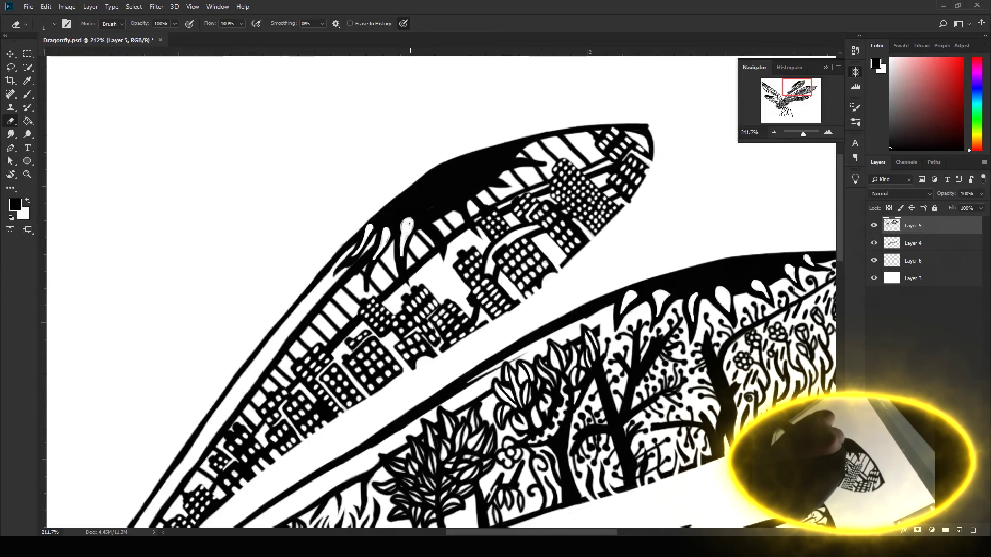
drag(401, 256, 424, 261)
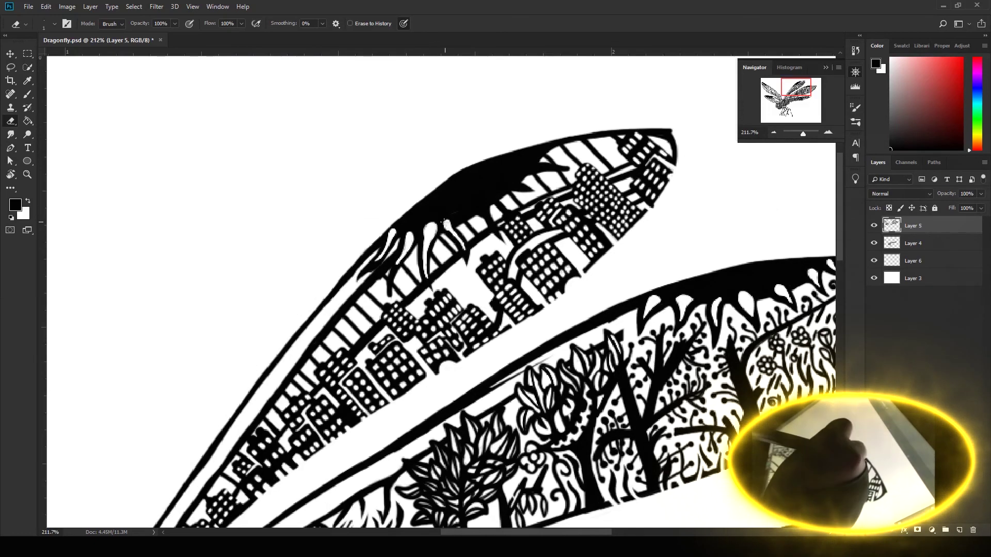
drag(431, 216, 439, 264)
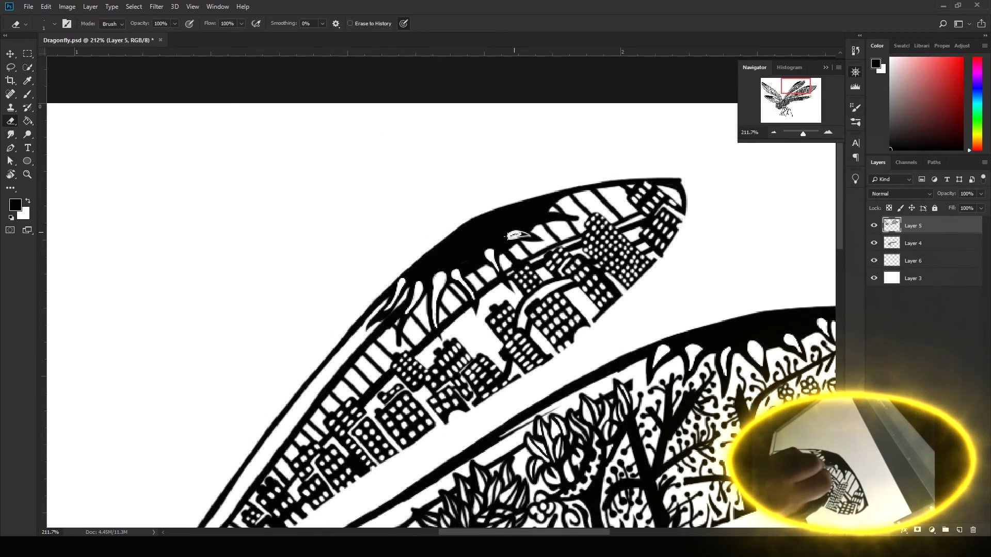
scroll(540, 216, down, 3)
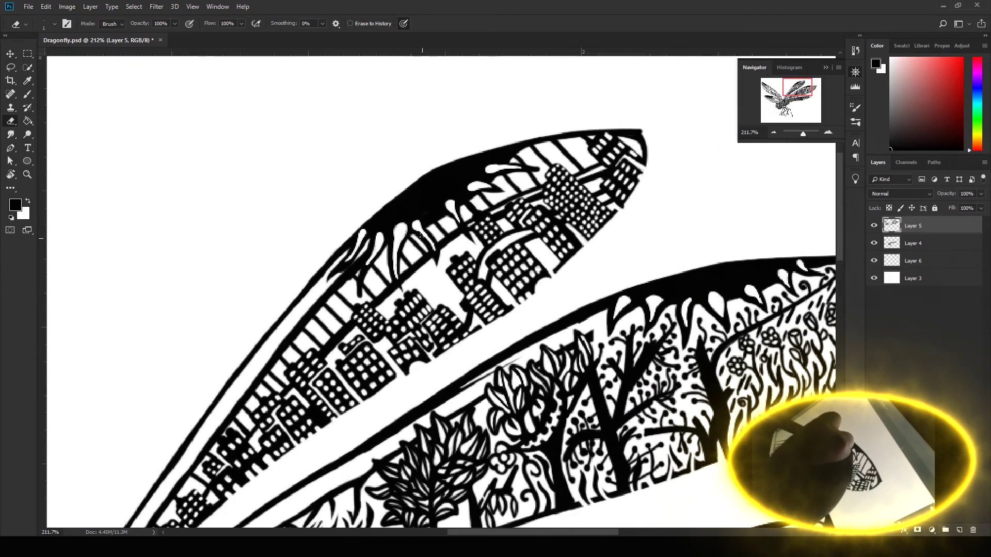
scroll(421, 227, down, 3)
alt+scroll(425, 222, down, 2)
scroll(327, 240, up, 3)
scroll(326, 240, up, 5)
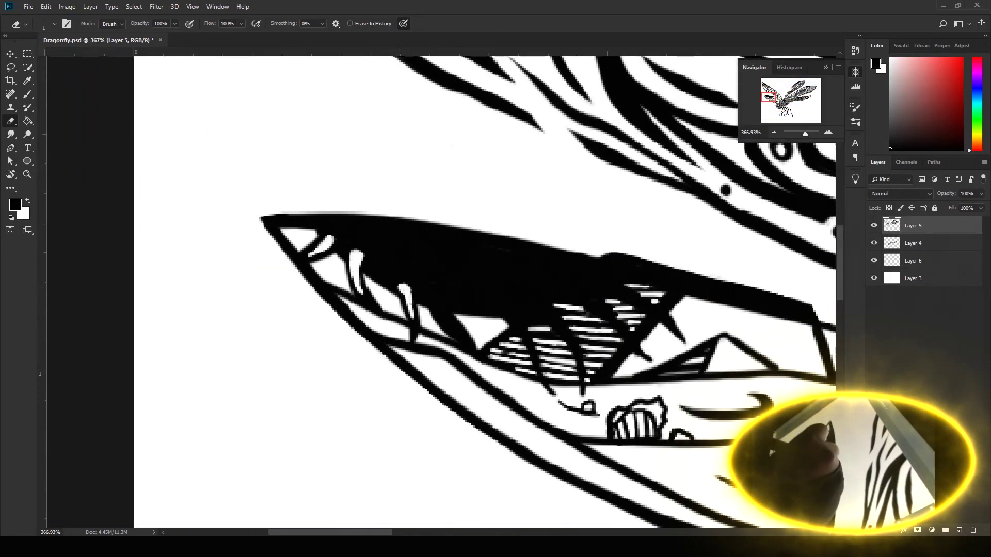
Step: Erase several downward white drip streaks through the desert wing tip's black fill
drag(435, 302, 466, 345)
drag(519, 323, 525, 340)
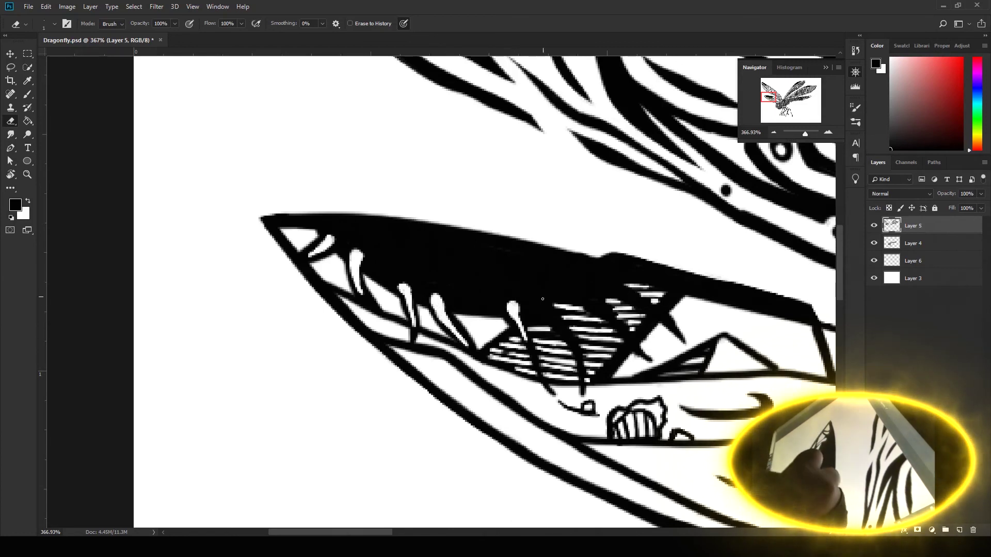
drag(537, 307, 563, 331)
mouse_move(594, 292)
mouse_down()
mouse_move(573, 353)
mouse_move(535, 363)
mouse_move(450, 297)
mouse_move(521, 329)
mouse_up()
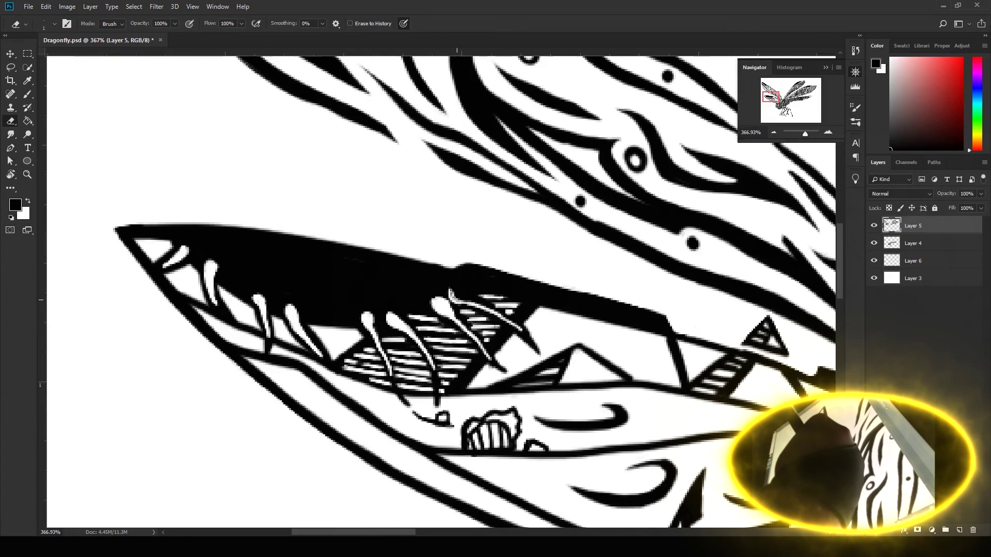
key(b)
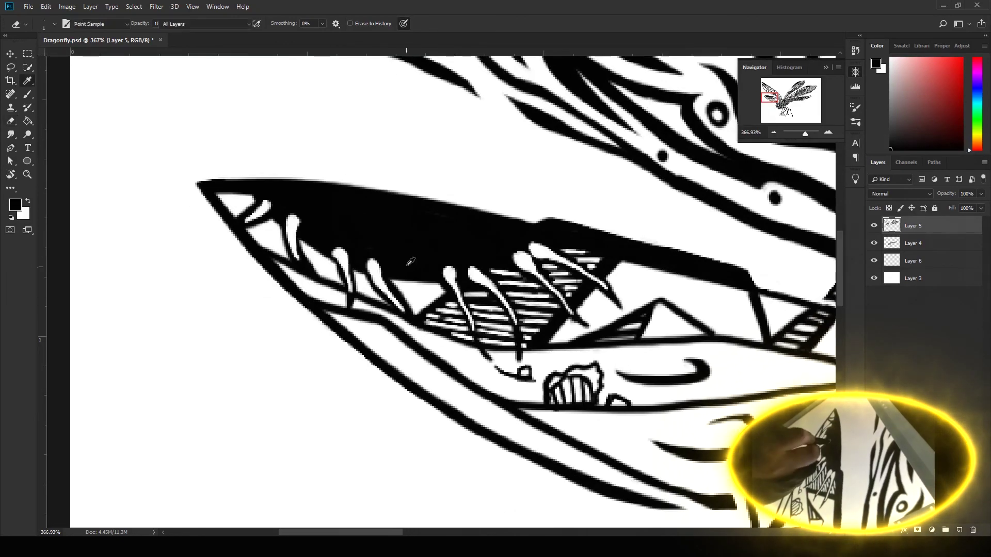
drag(590, 253, 554, 258)
scroll(555, 258, up, 5)
key(e)
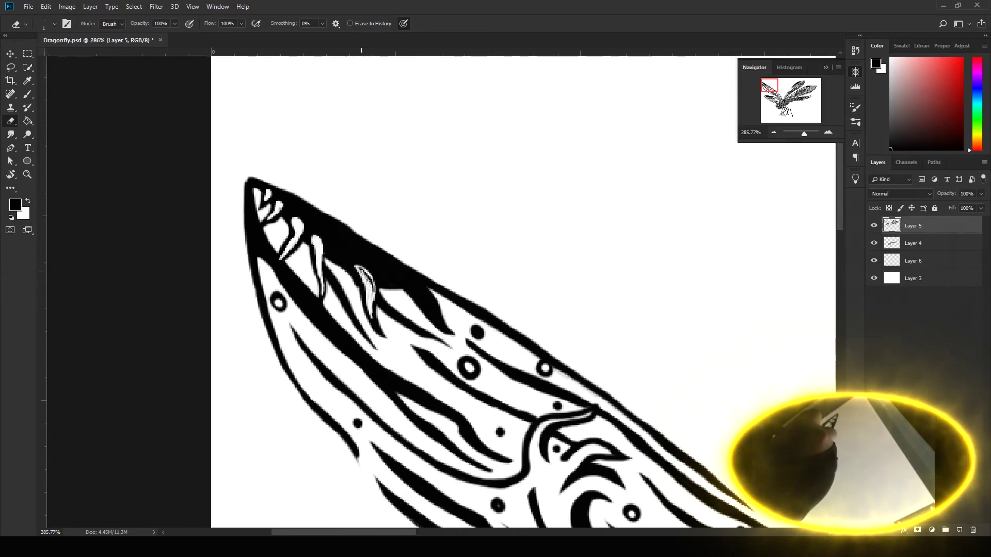
Step: Carve and refine white drips in the tribal wing's black top, then zoom out fully
drag(374, 292, 395, 314)
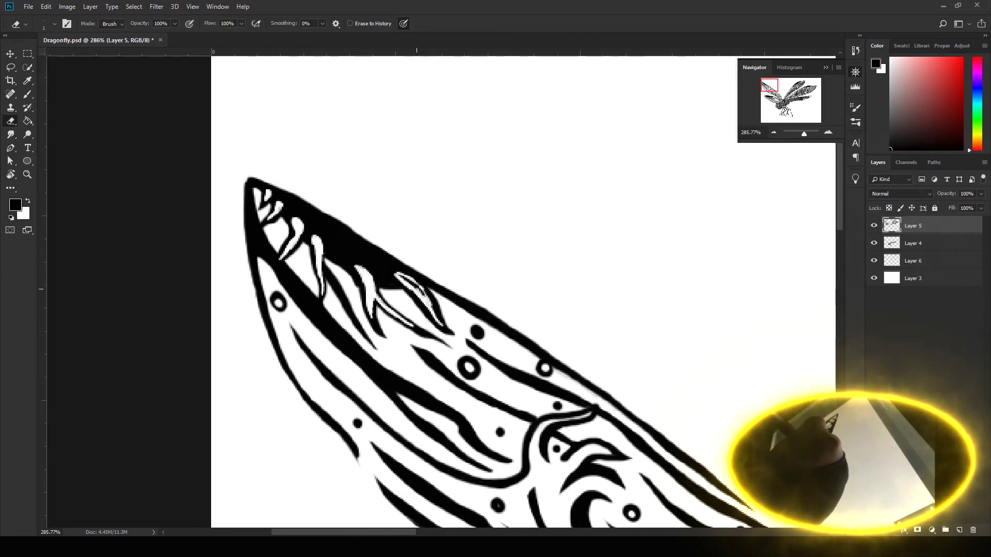
key(b)
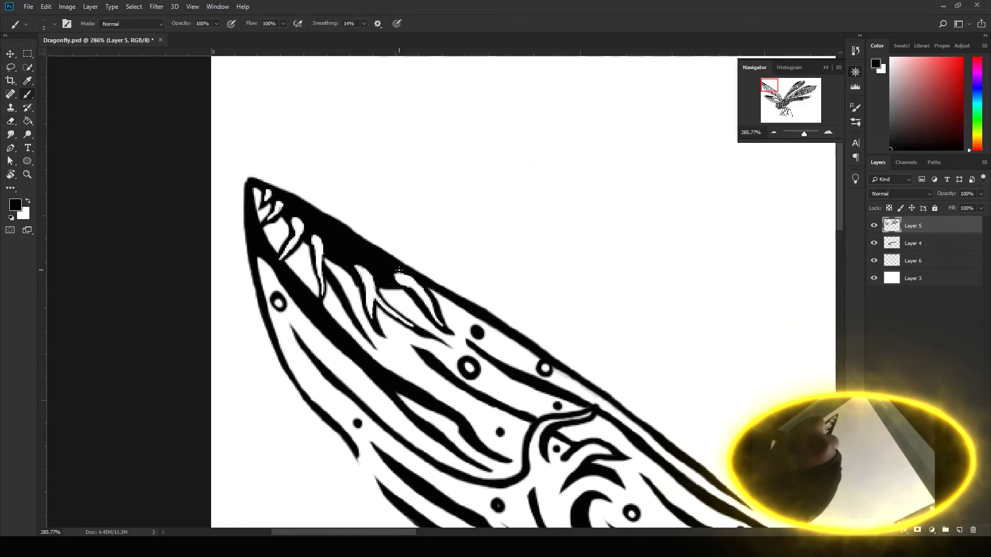
key(e)
drag(568, 383, 400, 288)
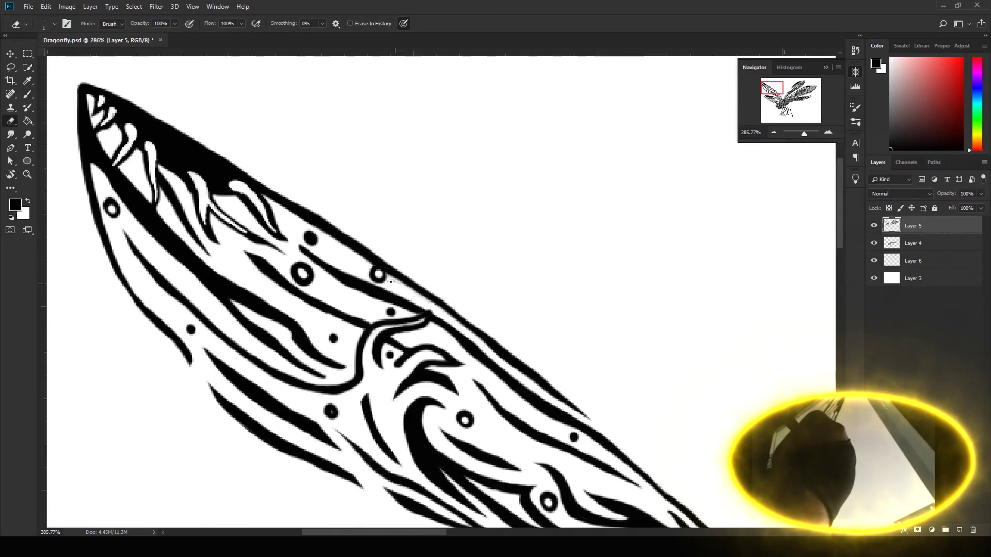
key(b)
key(ctrl+0)
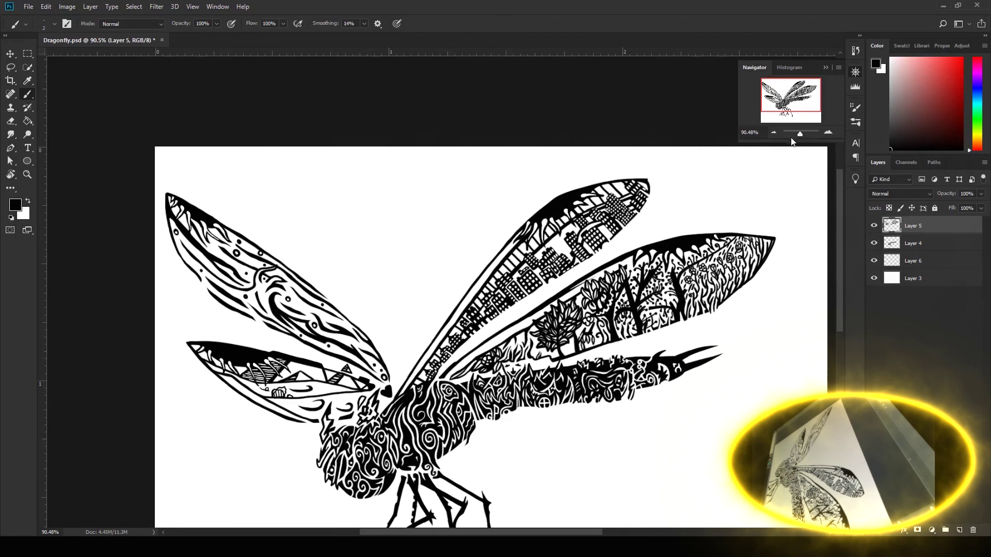
scroll(119, 217, up, 5)
drag(282, 217, 304, 259)
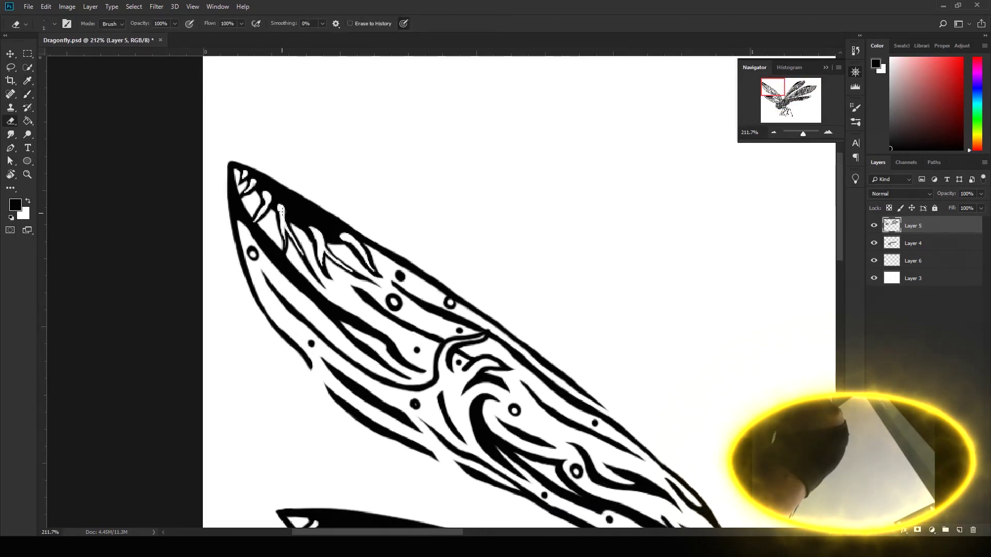
key(e)
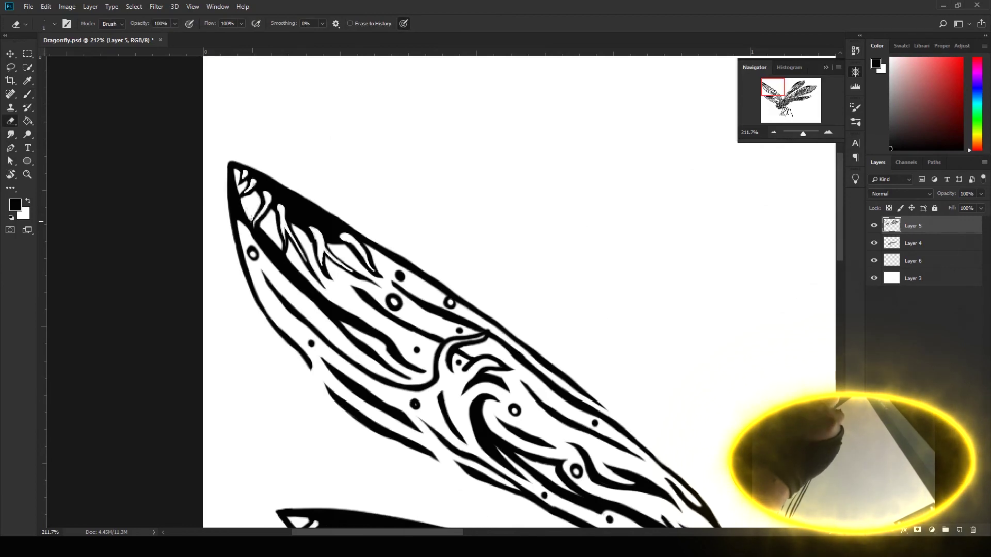
drag(261, 230, 284, 261)
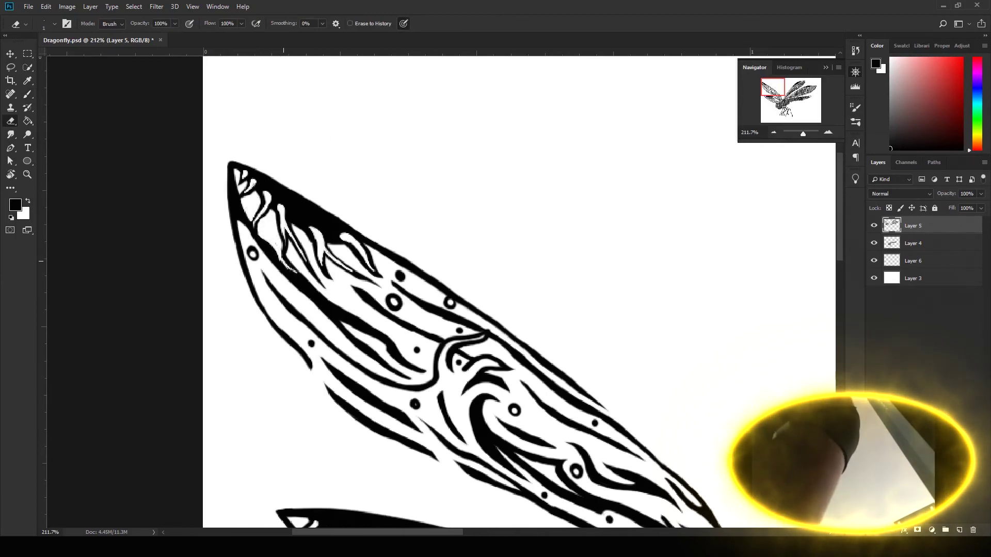
key(b)
drag(802, 134, 800, 134)
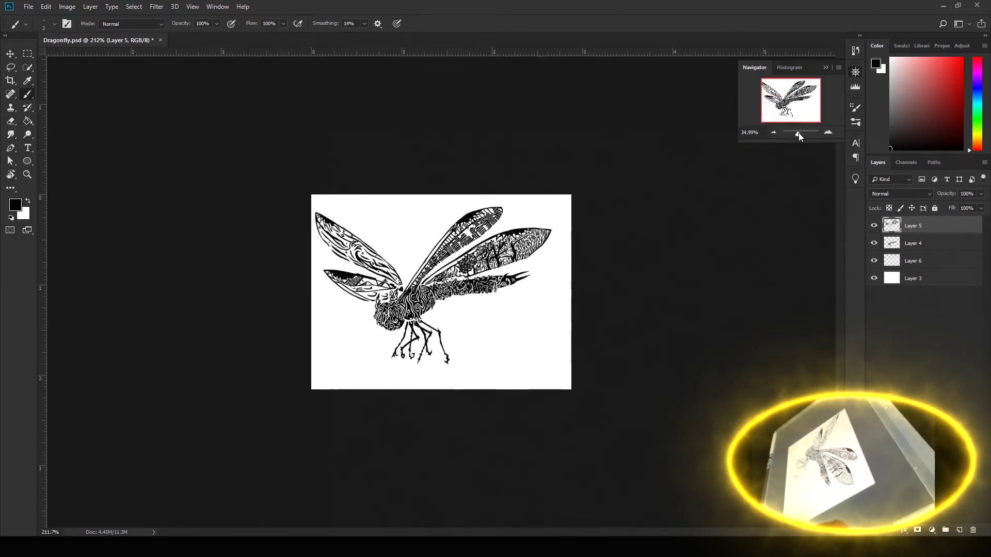
Step: Pan across the right-hand wings to inspect the black top-edge shadow
key(e)
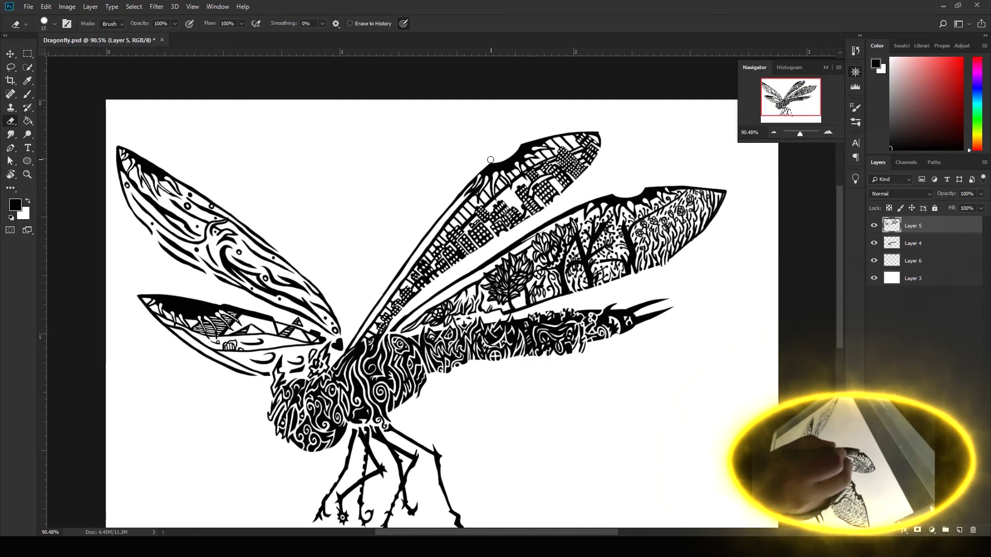
scroll(279, 153, left, 5)
scroll(588, 279, right, 3)
key(b)
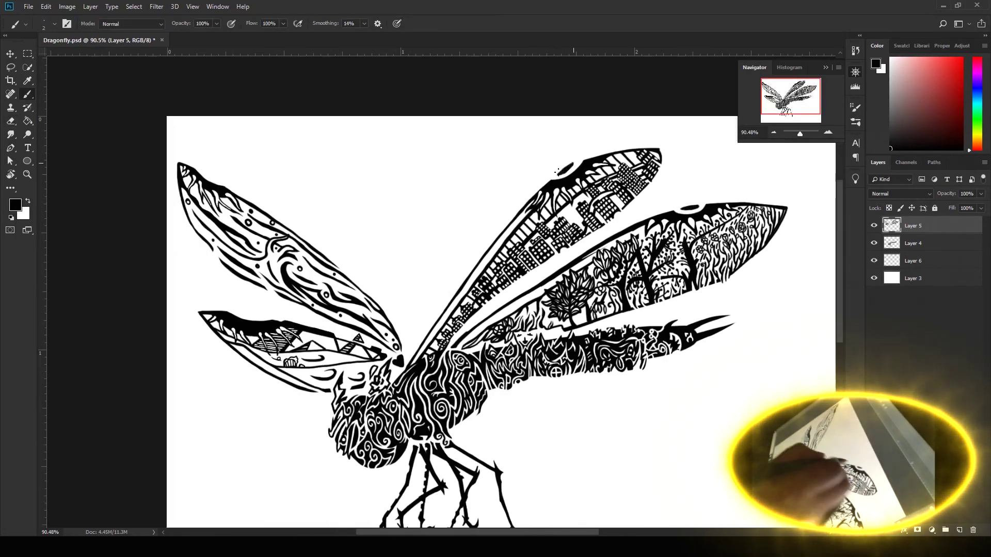
scroll(288, 199, left, 3)
scroll(287, 199, up, 1)
alt+scroll(322, 338, up, 2)
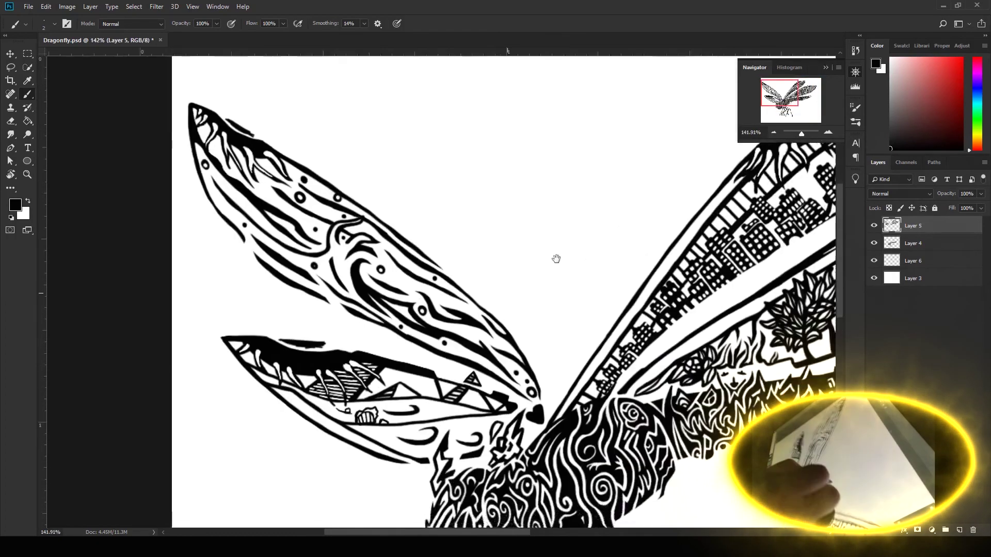
Step: Erase a short stretch of the right wing's top-edge outline
key(e)
scroll(424, 273, left, 5)
scroll(424, 272, down, 2)
key(b)
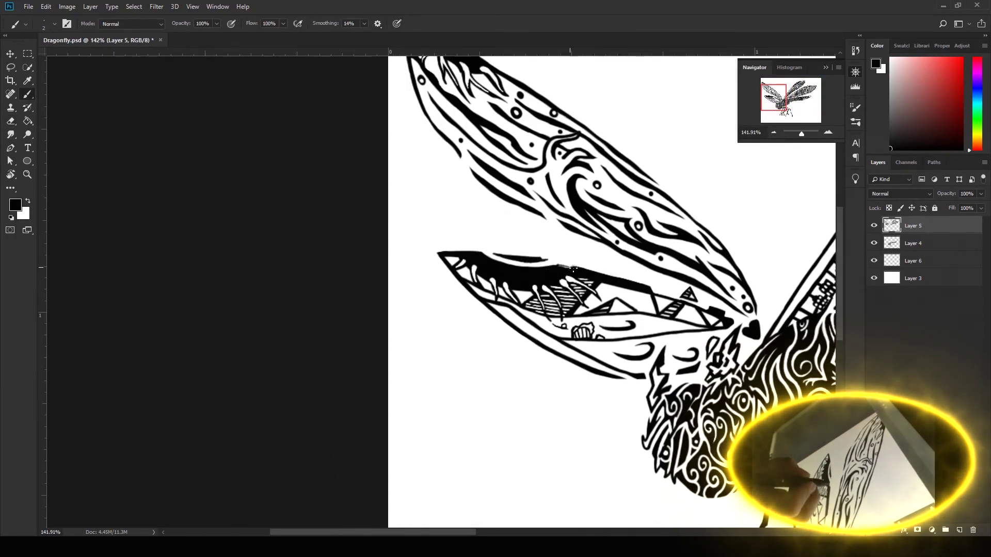
scroll(323, 283, right, 5)
scroll(322, 283, up, 1)
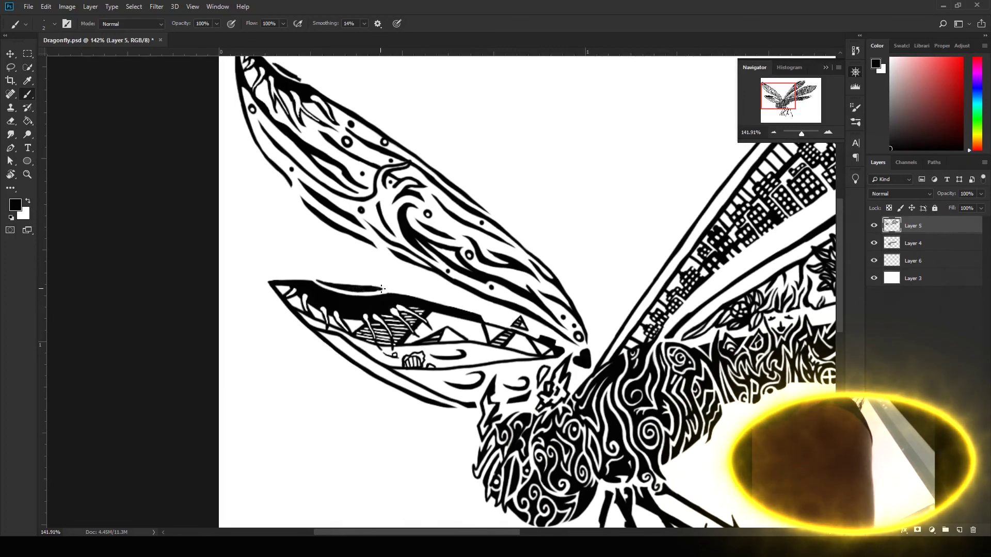
alt+scroll(378, 288, down, 1)
scroll(563, 313, right, 5)
key(e)
drag(580, 218, 545, 222)
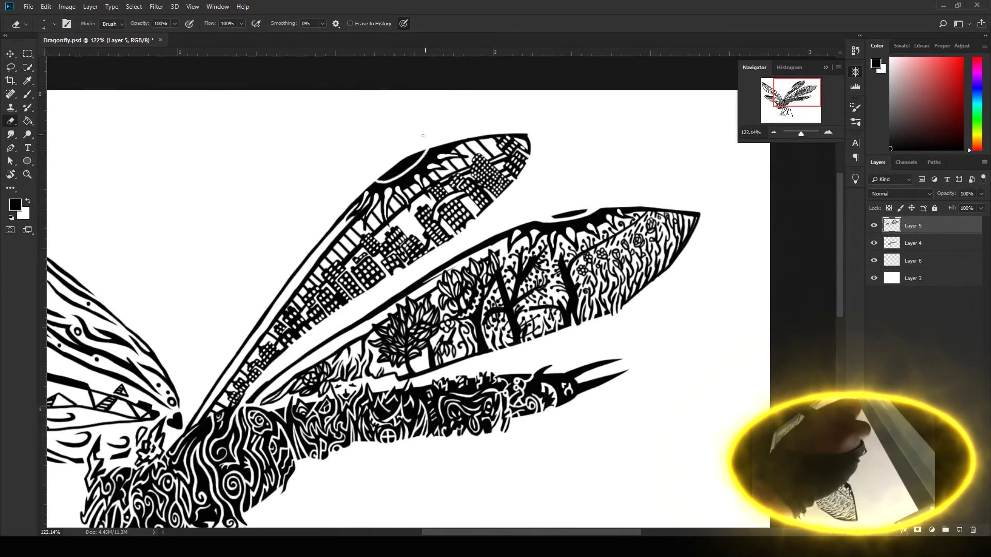
Step: Pan around the wings to review the lightened outline
scroll(278, 362, left, 5)
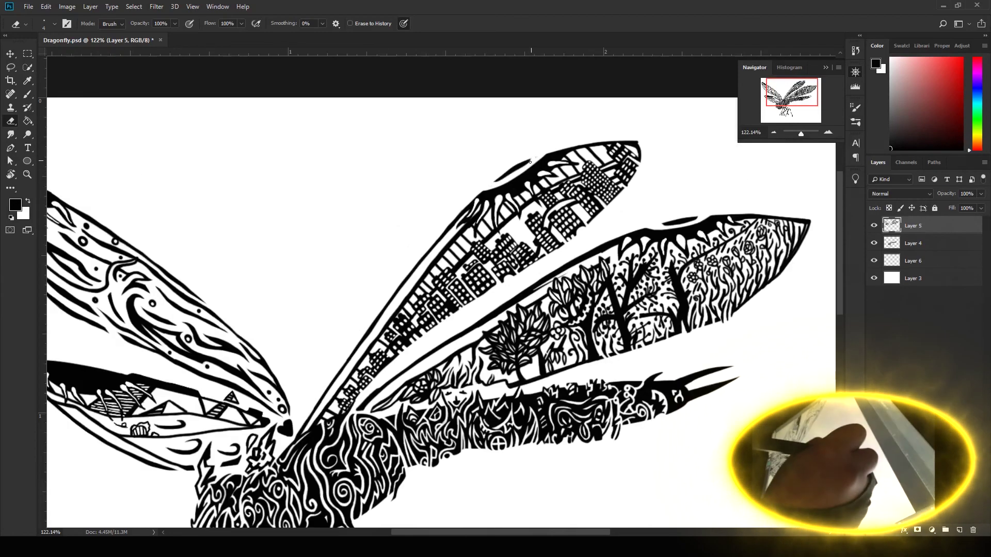
scroll(259, 249, left, 5)
scroll(260, 249, up, 3)
scroll(294, 273, right, 3)
scroll(293, 274, down, 1)
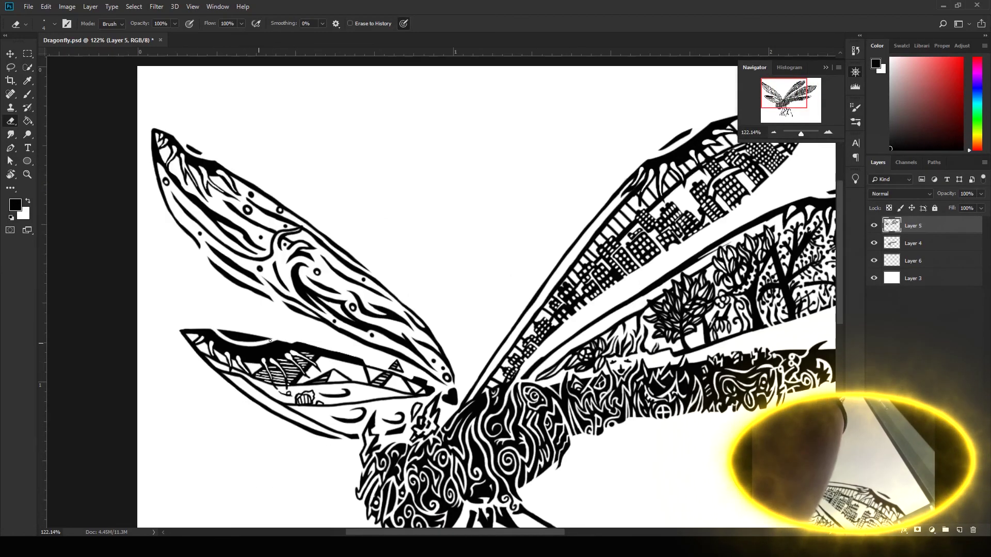
key(b)
Step: Review the whole dragonfly and select Layer 6 beneath the linework
scroll(157, 228, left, 2)
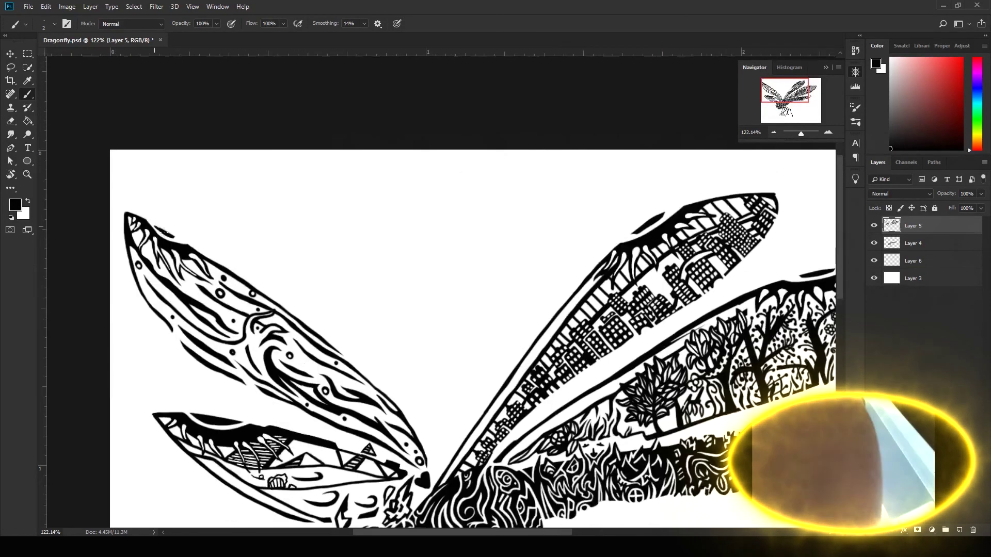
scroll(480, 409, down, 3)
scroll(480, 409, up, 3)
scroll(479, 409, down, 3)
key(e)
scroll(589, 214, up, 5)
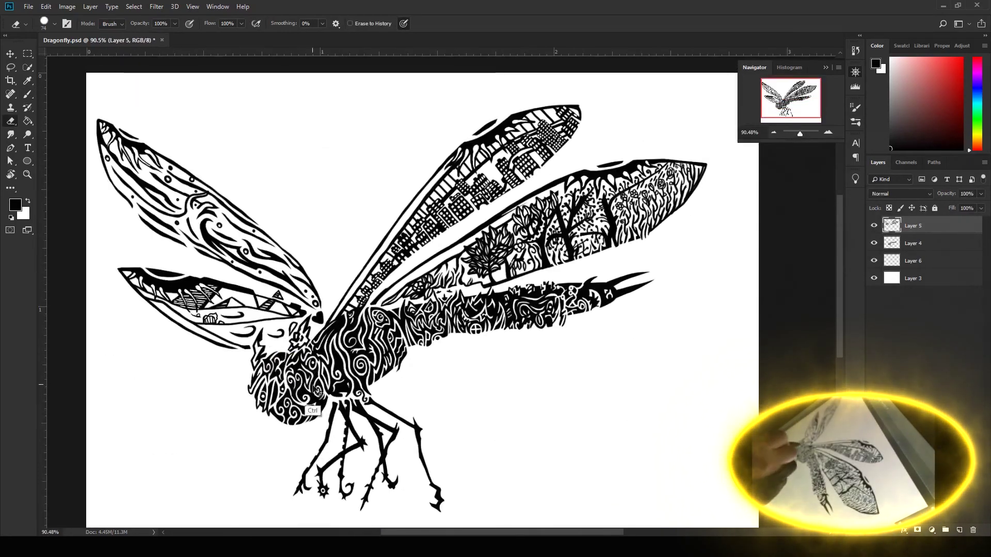
key(v)
click(916, 261)
Step: On Layer 6, ready the brush and eraser while panning to the wing tops for the yellow arcs
key(b)
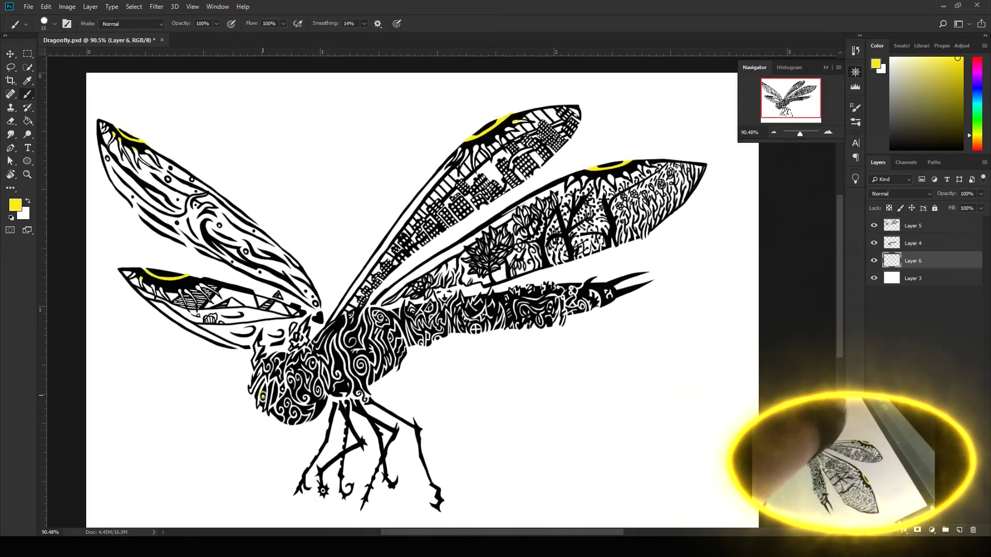
key(e)
scroll(263, 395, up, 5)
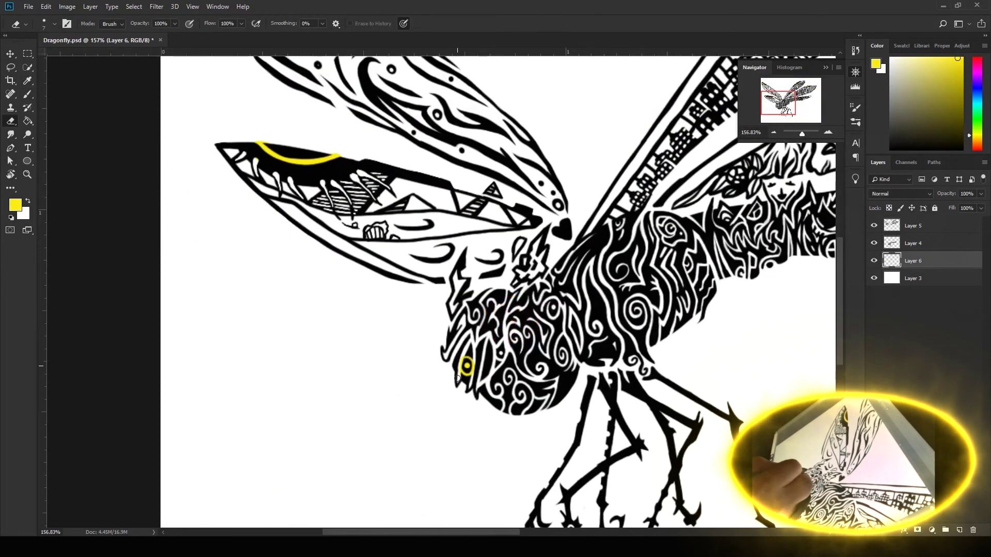
scroll(457, 379, up, 3)
scroll(294, 258, up, 5)
key(b)
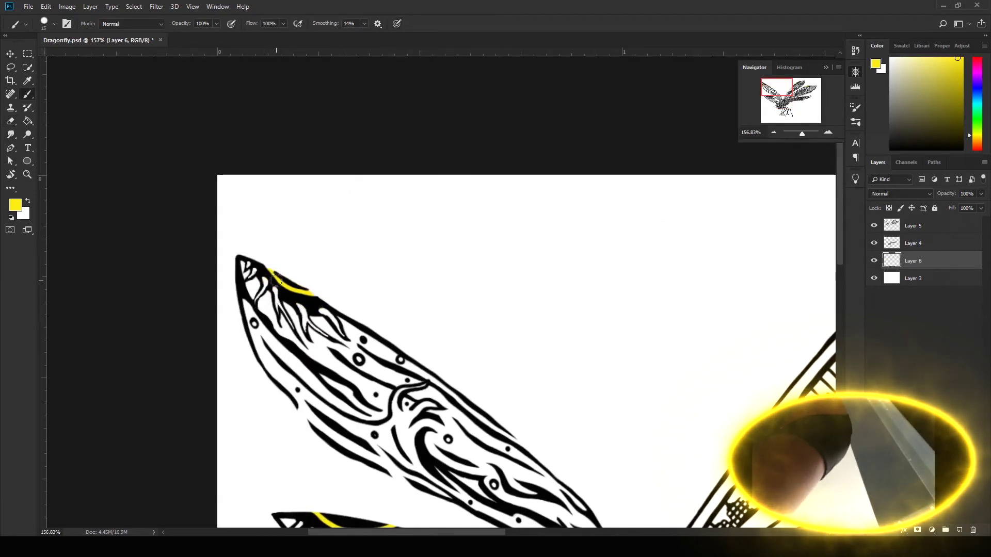
key(e)
scroll(623, 270, right, 10)
scroll(624, 270, down, 1)
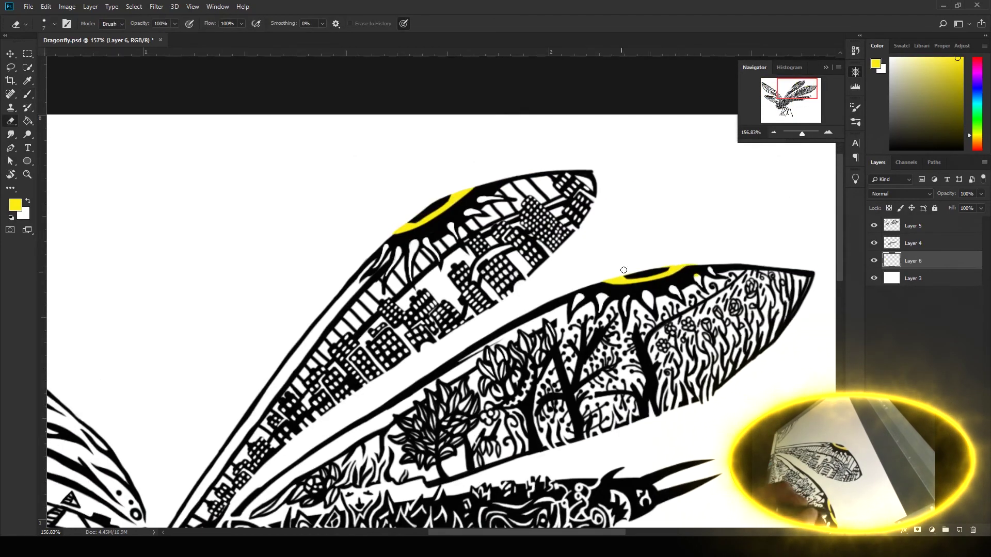